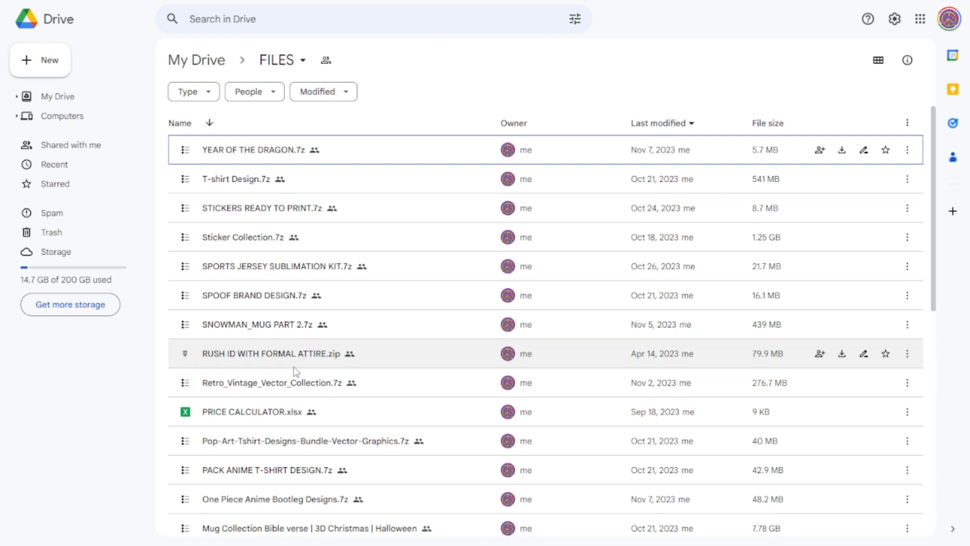
Look through the whole list of design archives in the FILES folder.
scroll(266, 382, down, 2)
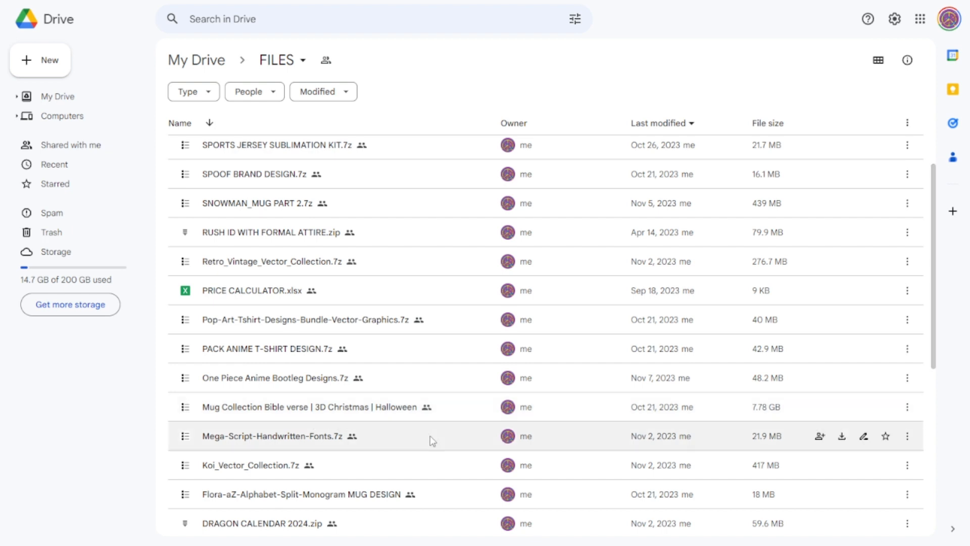
scroll(432, 436, down, 1)
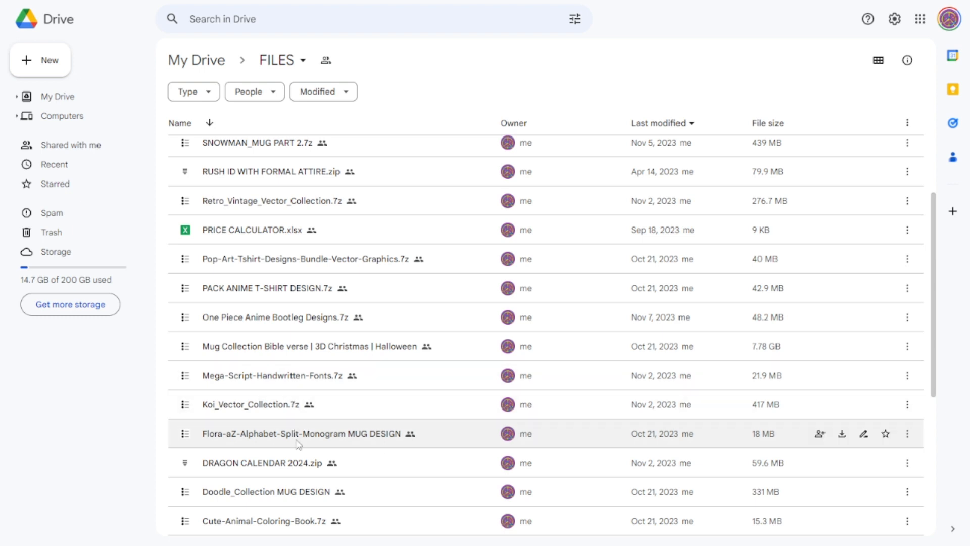
scroll(302, 477, down, 1)
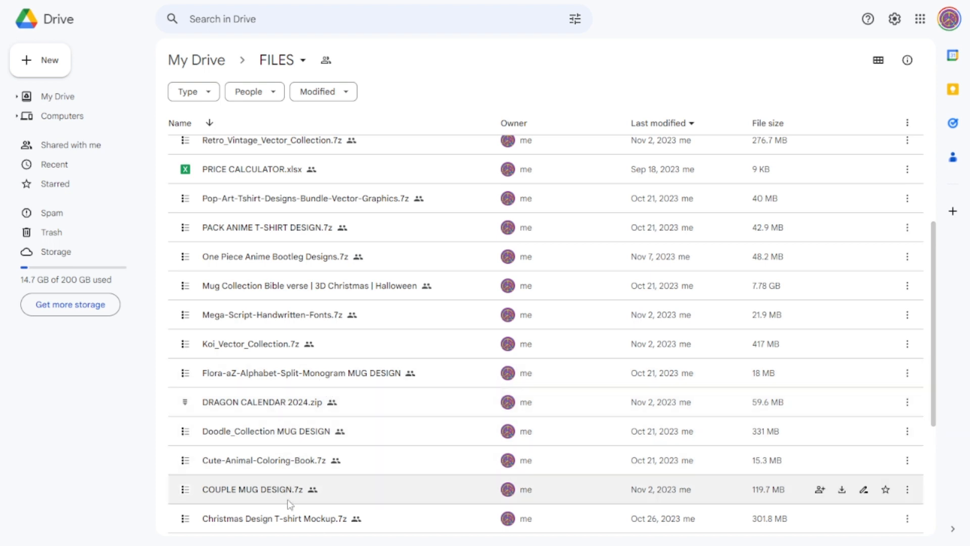
scroll(290, 503, down, 1)
scroll(328, 470, down, 2)
scroll(327, 470, down, 1)
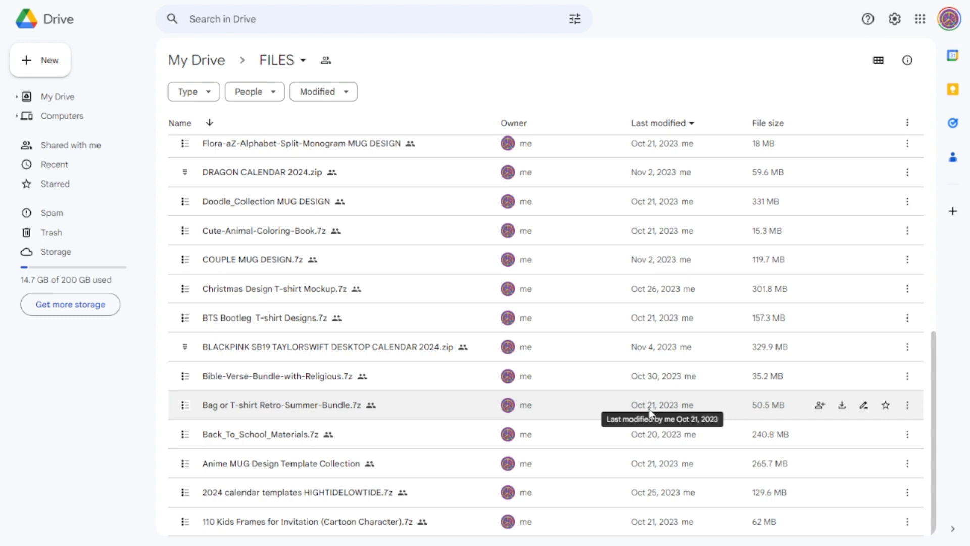
scroll(649, 409, up, 9)
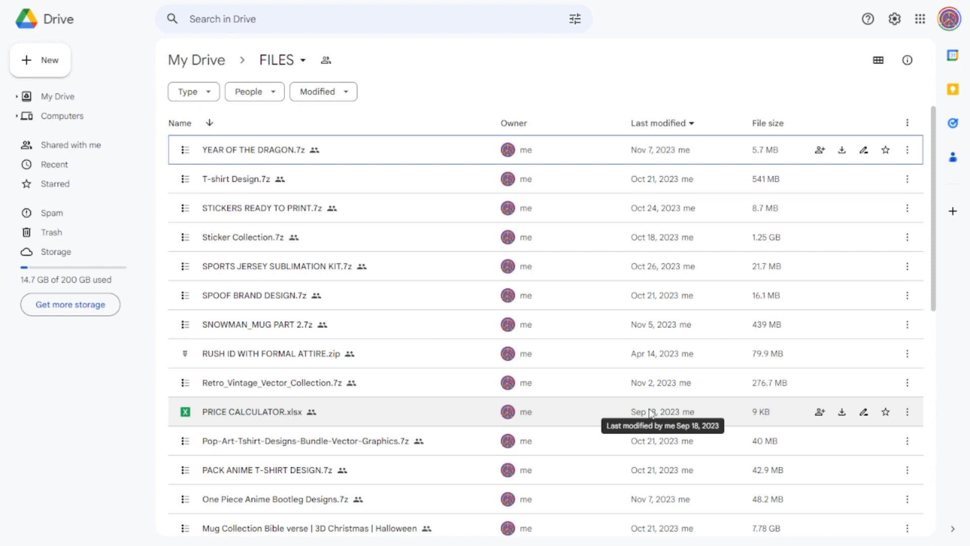
scroll(649, 409, down, 10)
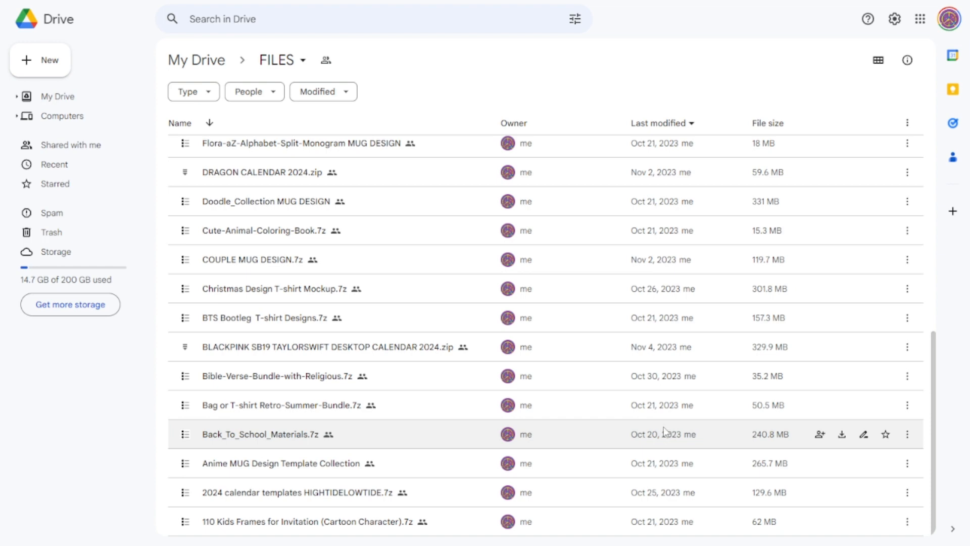
scroll(665, 431, up, 10)
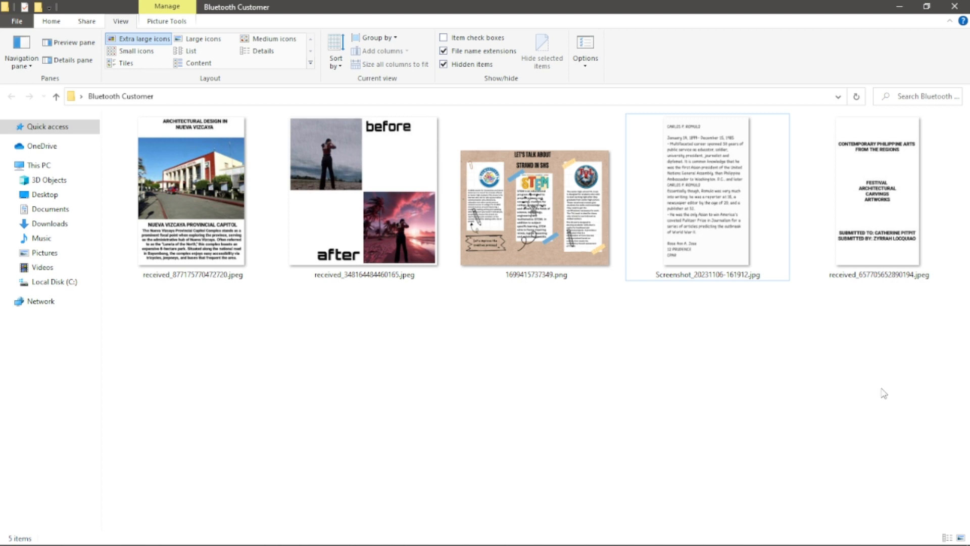
Switch to File Explorer and look over the five image files in the Bluetooth Customer folder.
drag(963, 361, 156, 201)
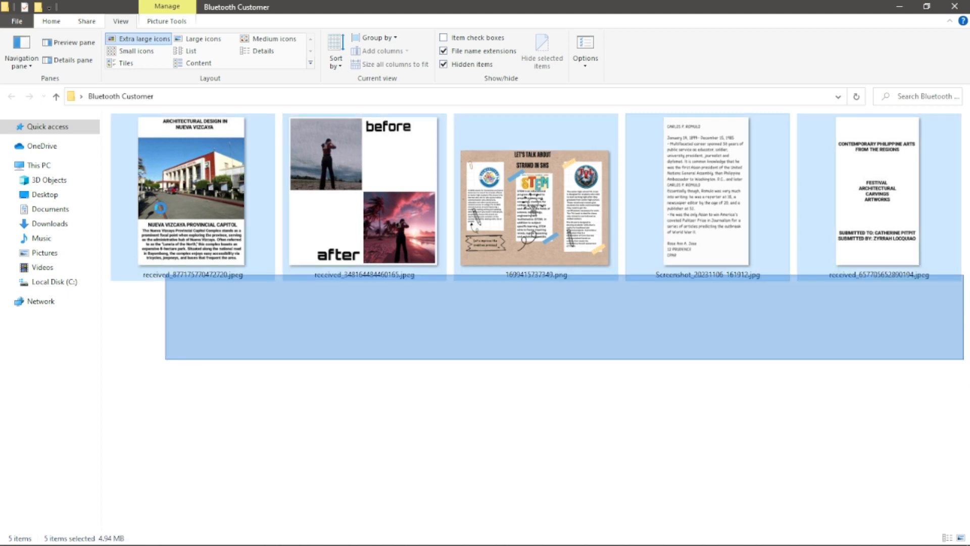
click(388, 397)
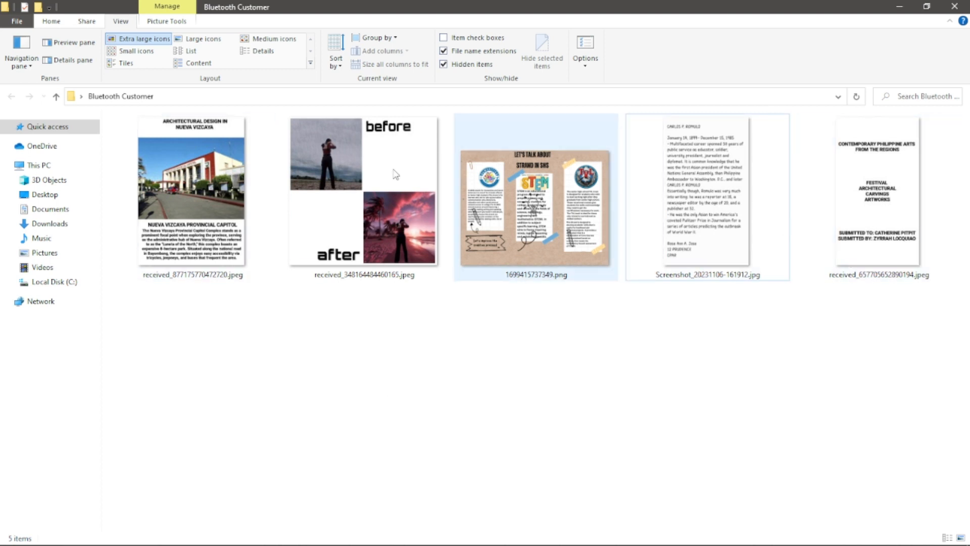
mouse_move(202, 193)
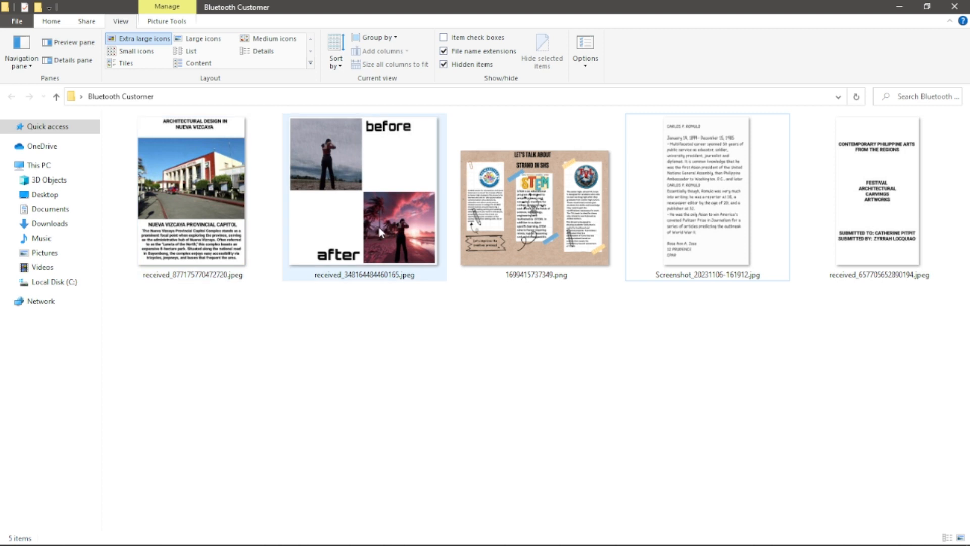
click(369, 205)
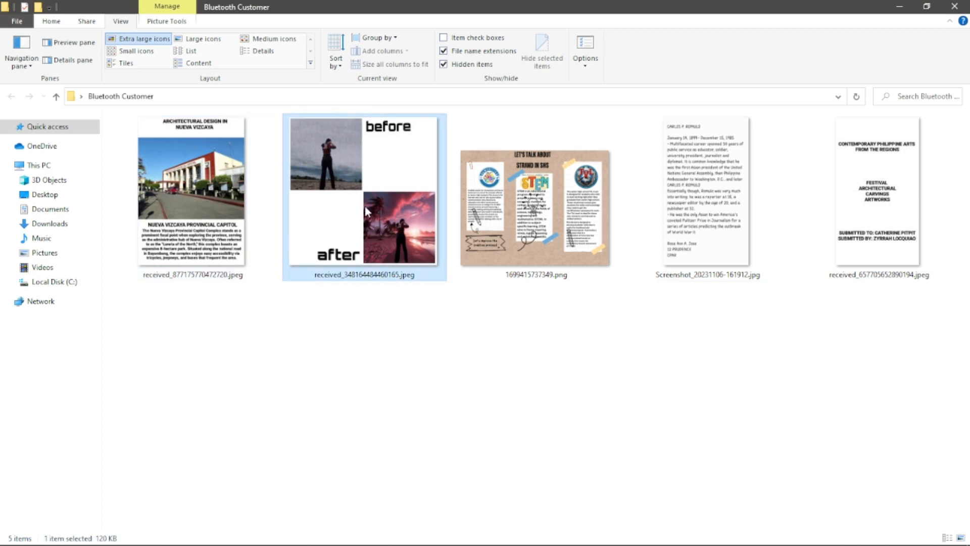
click(215, 200)
click(502, 199)
click(691, 192)
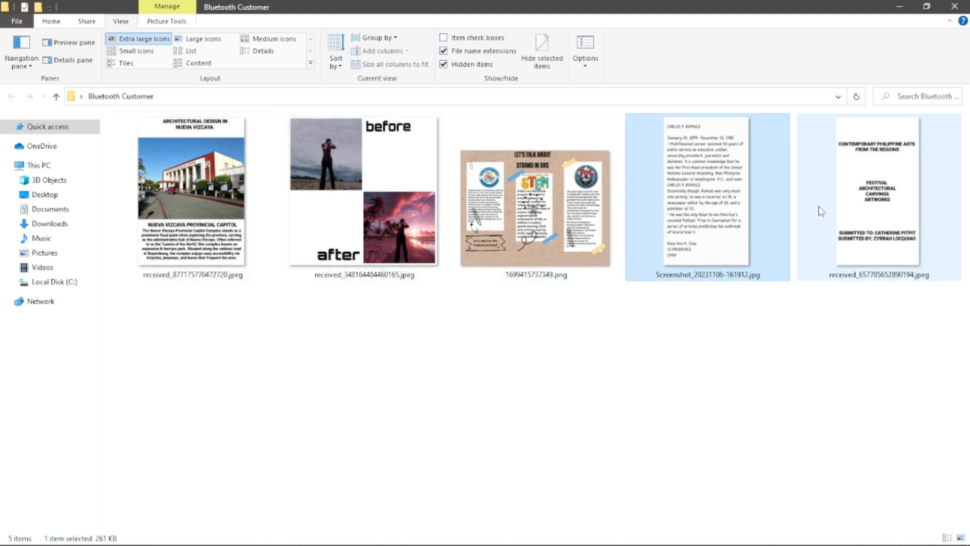
click(852, 209)
click(341, 196)
click(202, 197)
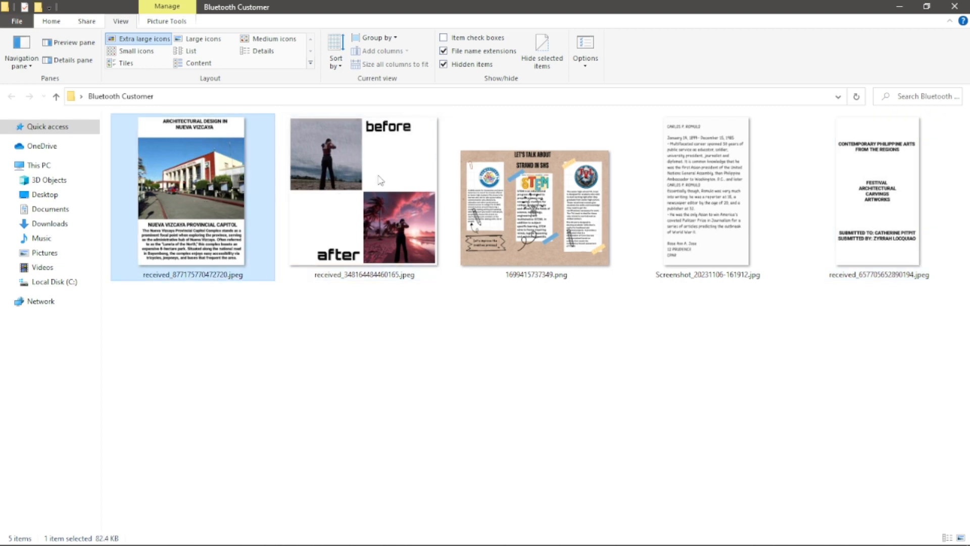
click(561, 174)
click(365, 189)
click(762, 163)
click(891, 194)
click(504, 191)
click(159, 180)
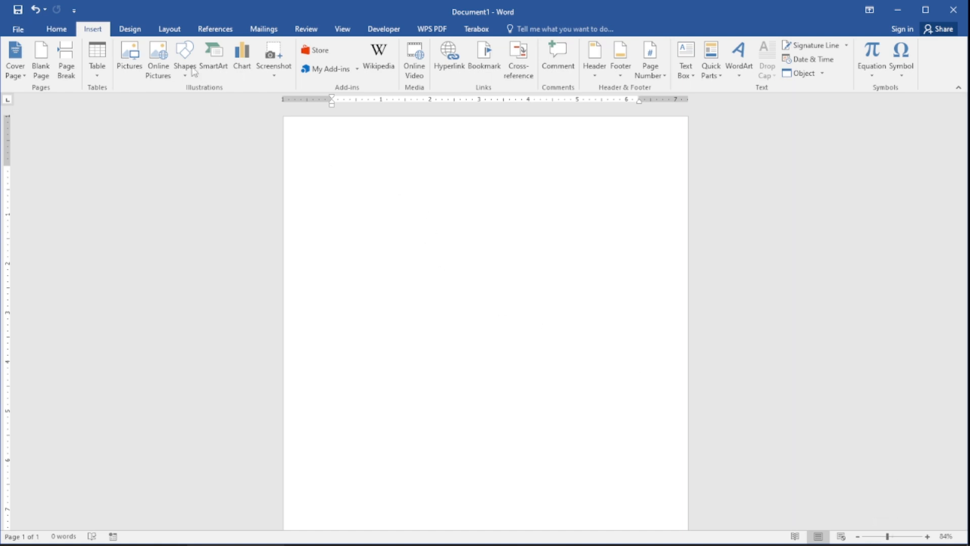
Switch to the blank Word document and set its paper size to A4 (8.27" x 11.69").
click(169, 29)
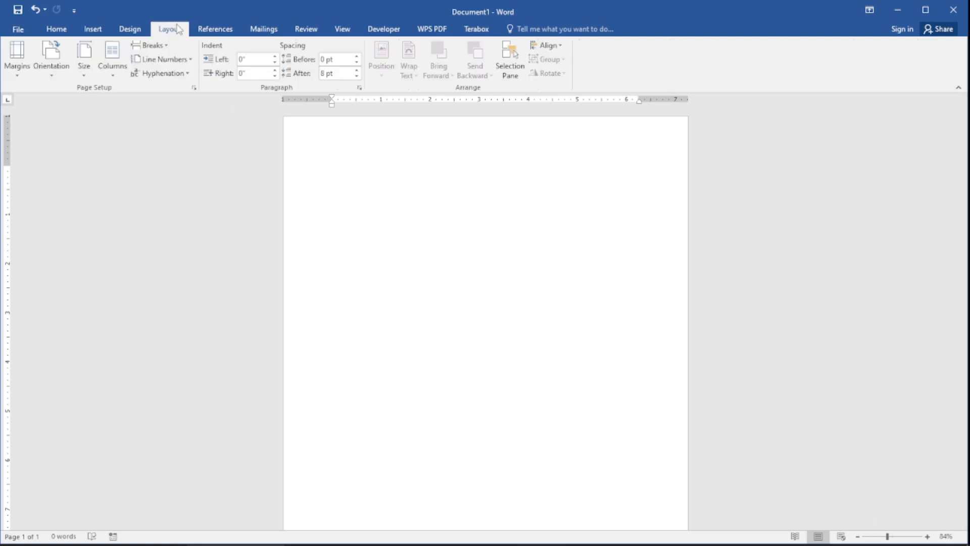
click(86, 57)
click(123, 96)
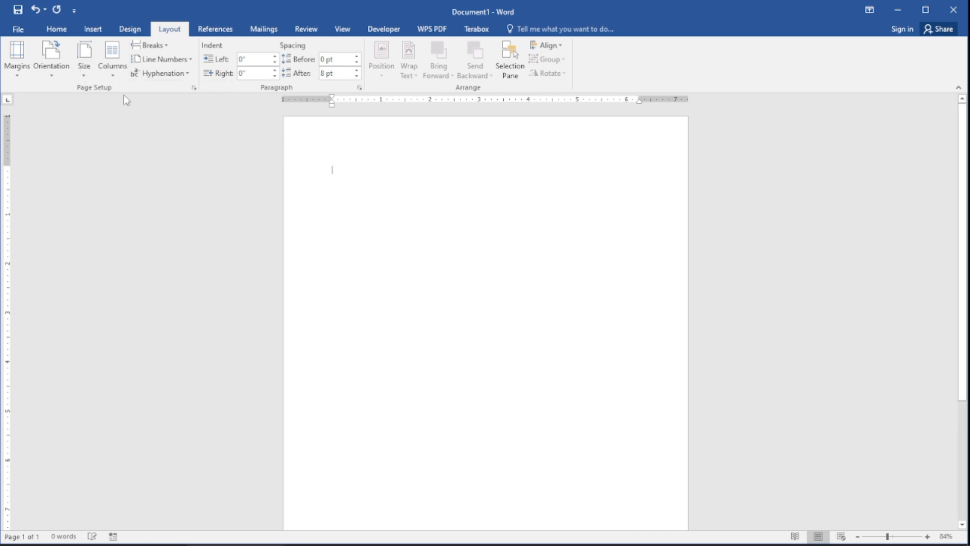
click(85, 56)
click(112, 94)
click(81, 62)
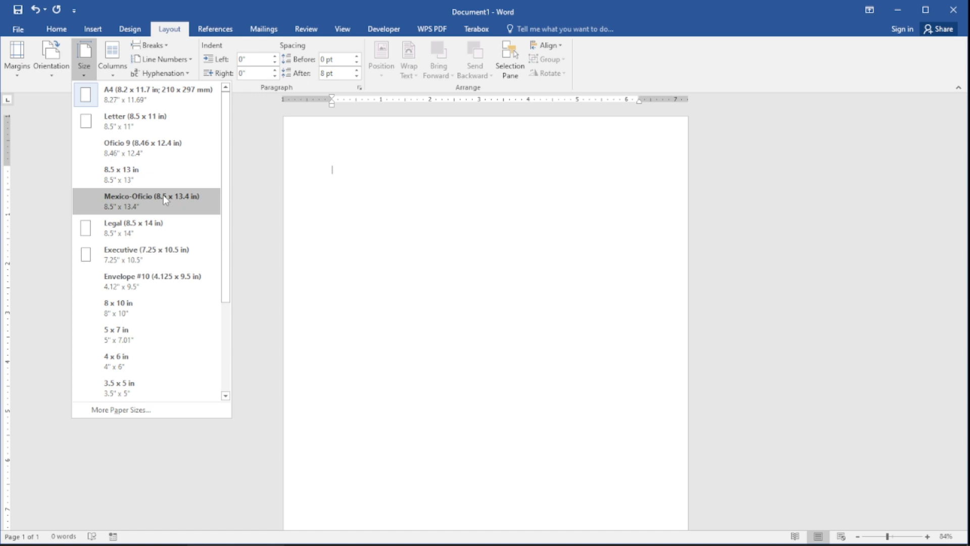
click(115, 90)
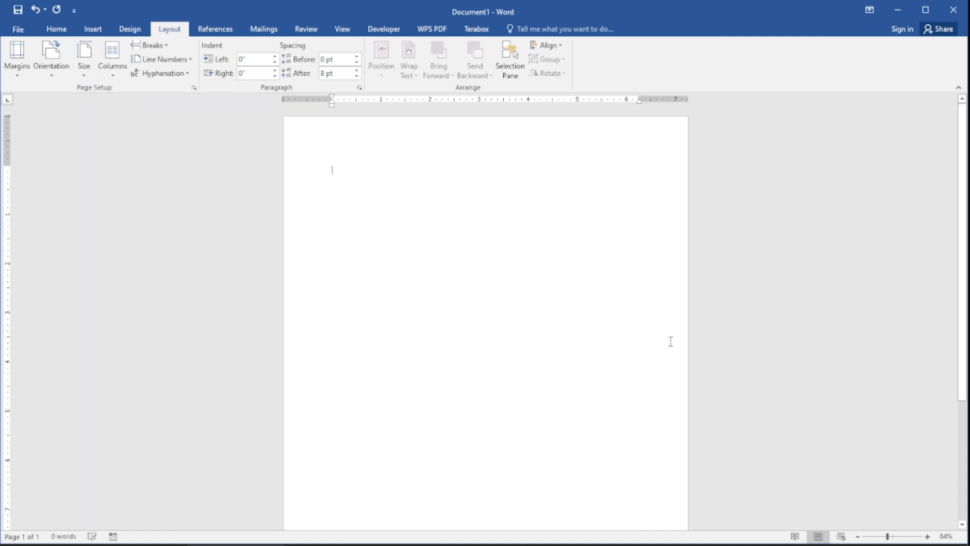
Show the layout gridlines on the blank A4 page.
click(881, 537)
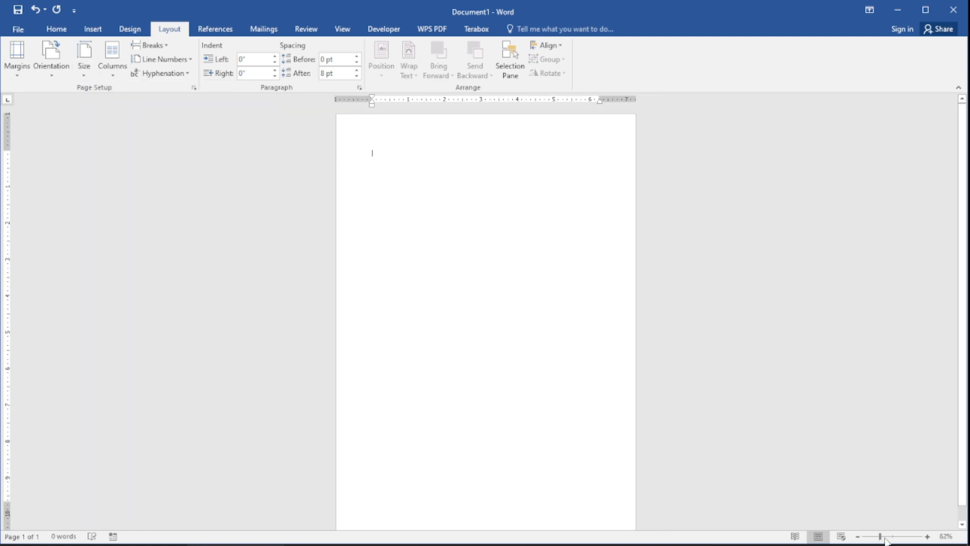
click(885, 536)
click(873, 536)
click(882, 536)
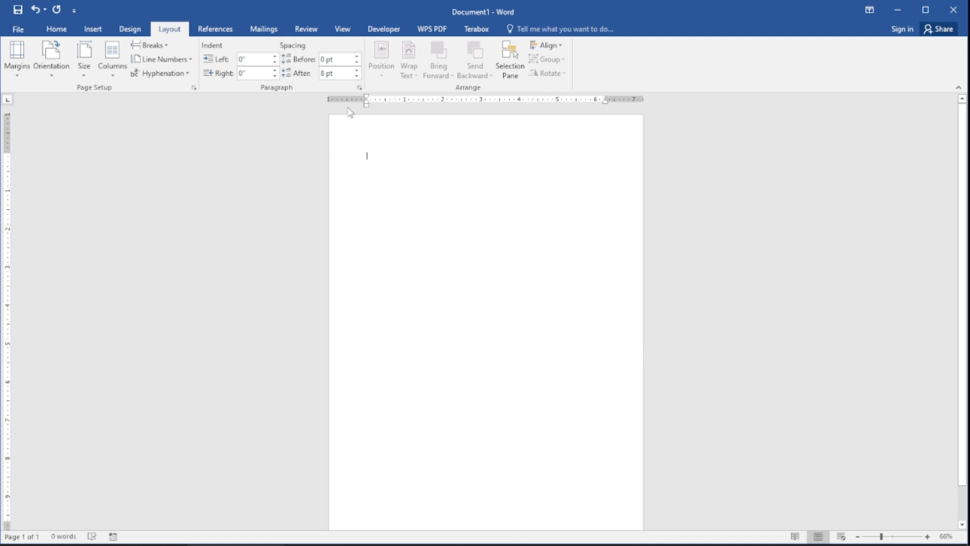
click(344, 30)
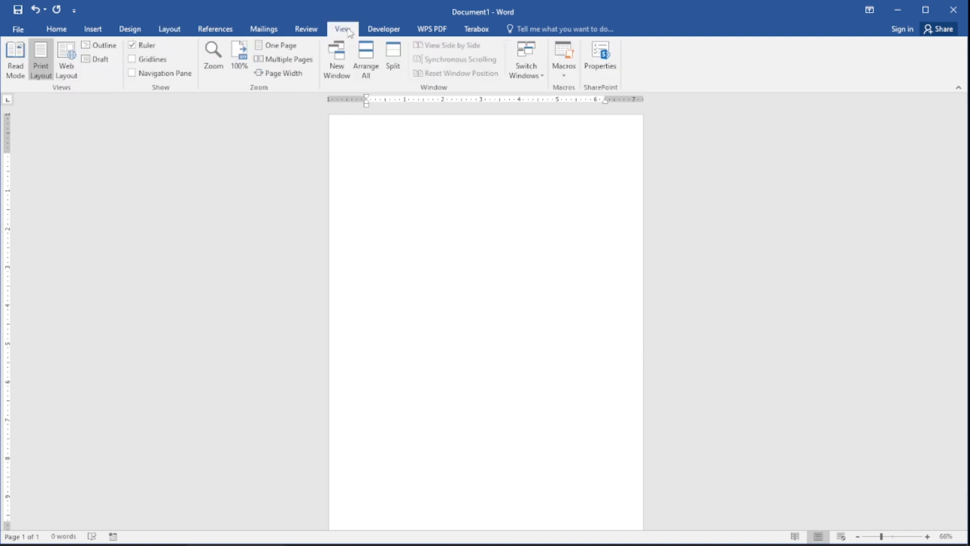
click(132, 59)
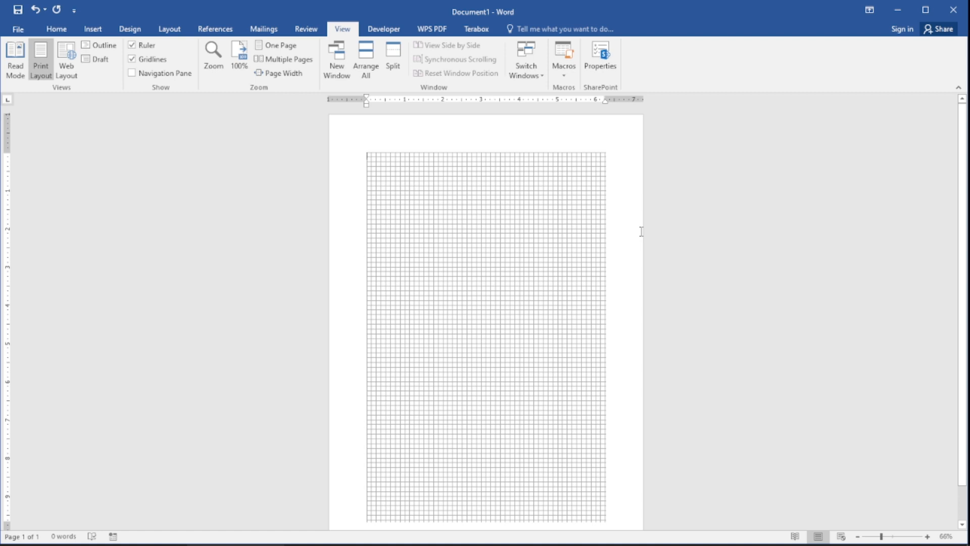
scroll(573, 254, down, 2)
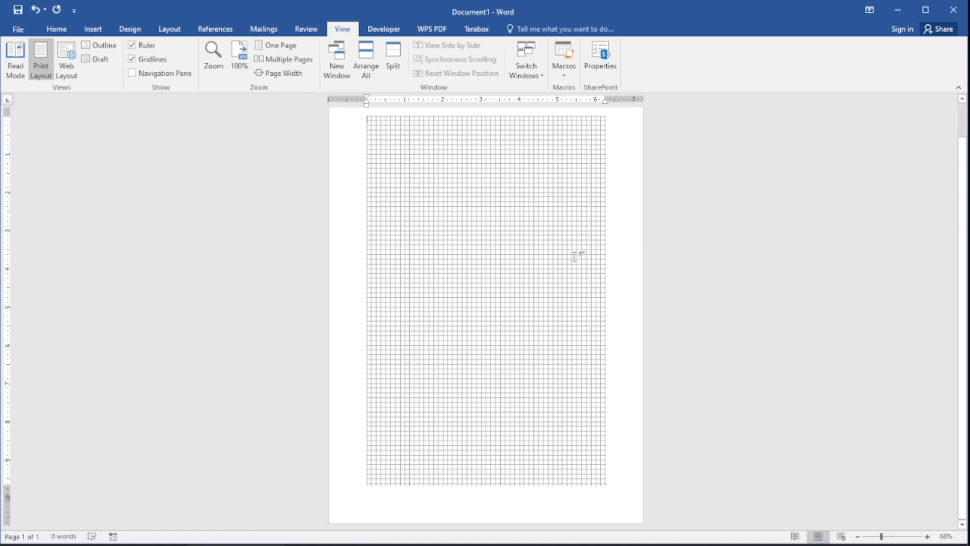
scroll(581, 275, up, 1)
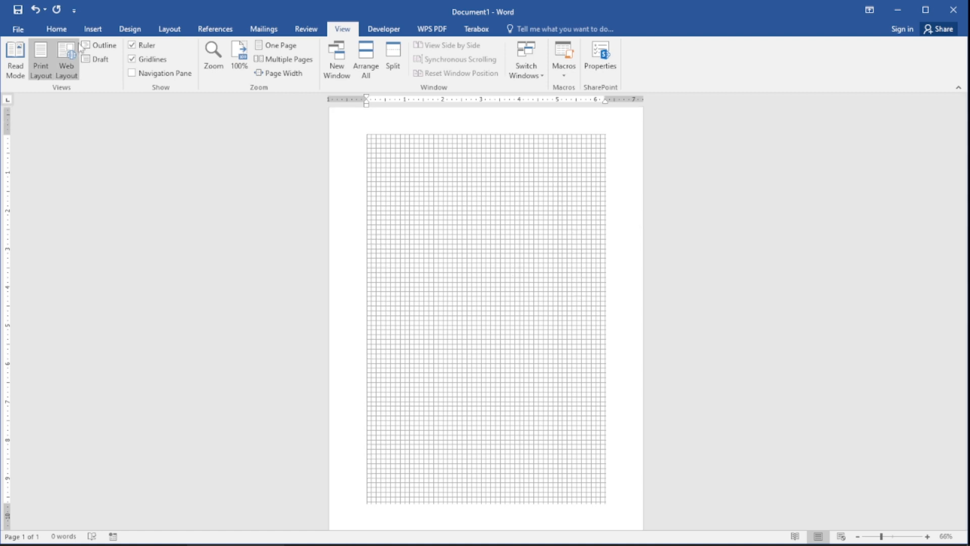
Insert the picture 1699415737349.png from the Bluetooth Customer folder into the document.
click(93, 29)
click(134, 60)
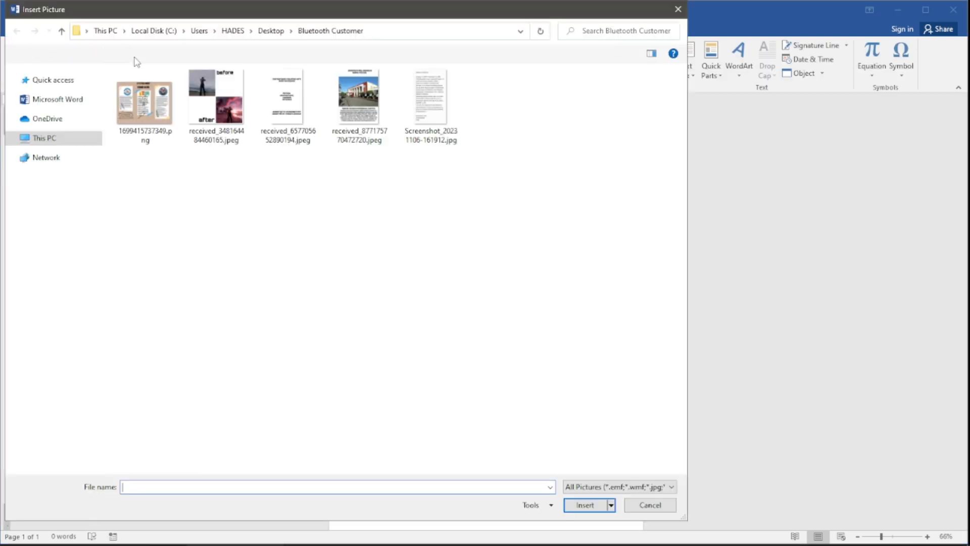
click(147, 121)
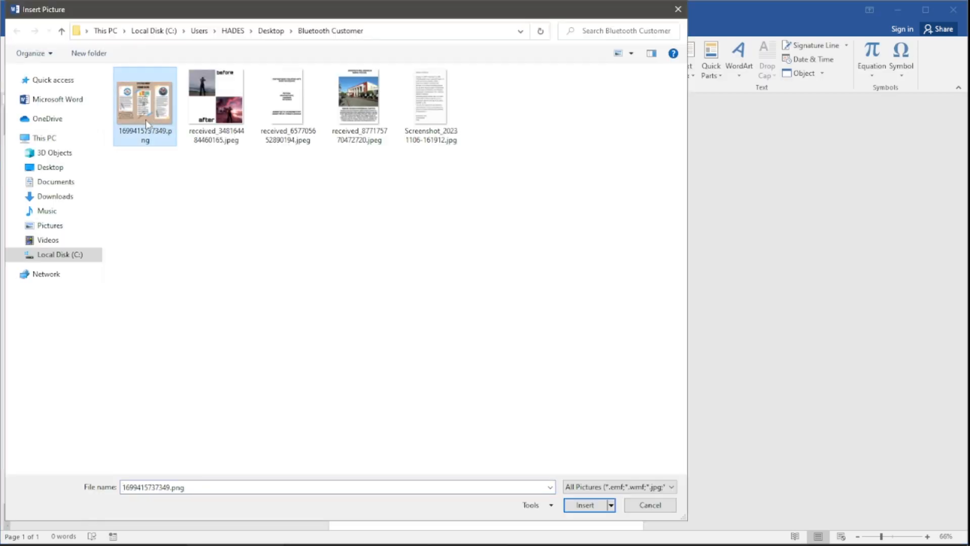
click(585, 505)
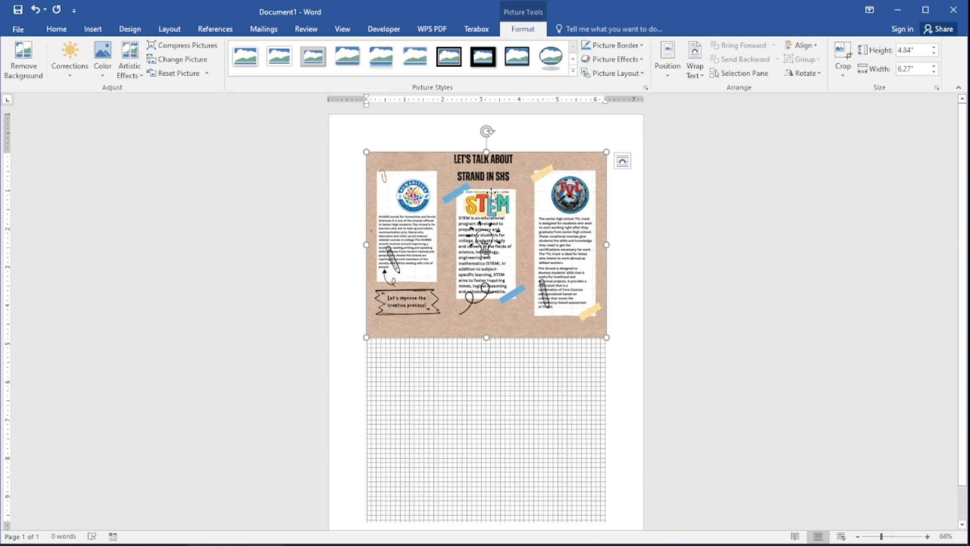
Change the page orientation to landscape.
click(170, 30)
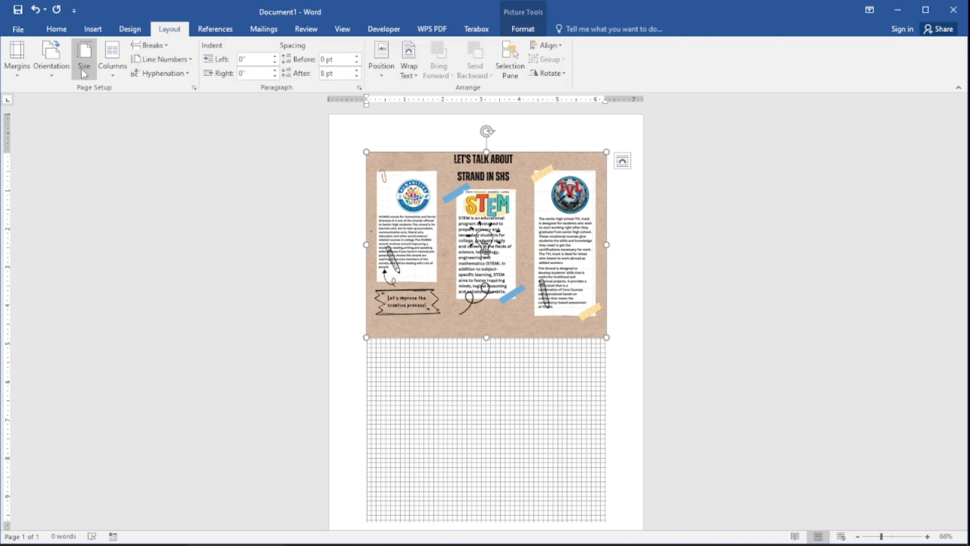
click(57, 64)
click(74, 126)
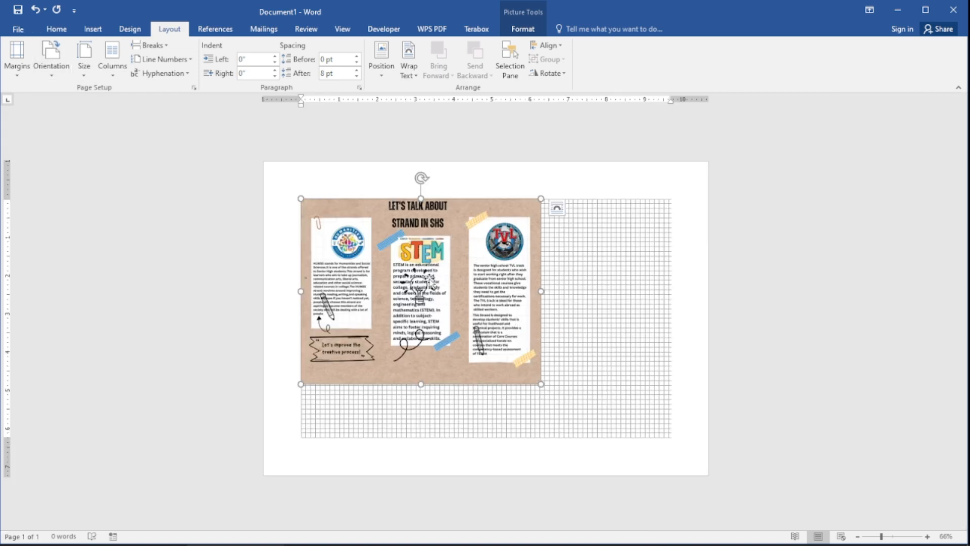
Position the picture in the middle center of the page with text wrapping and enlarge it from its upper-left corner.
click(384, 63)
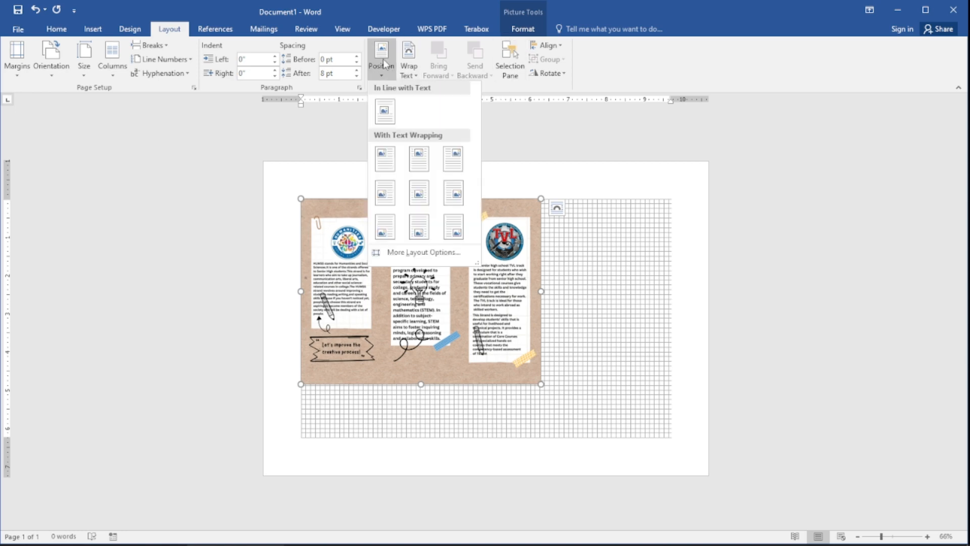
click(423, 200)
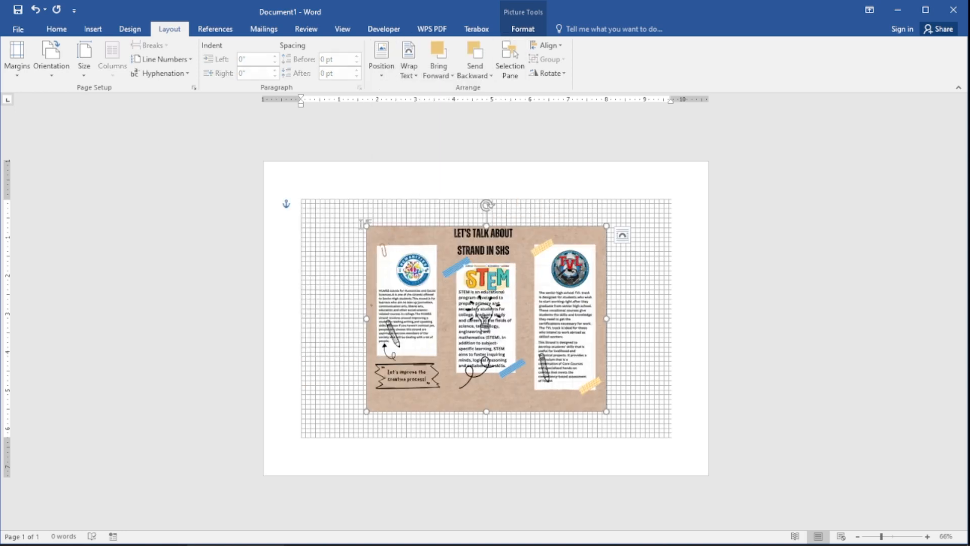
drag(366, 225, 320, 202)
drag(470, 307, 437, 293)
click(381, 61)
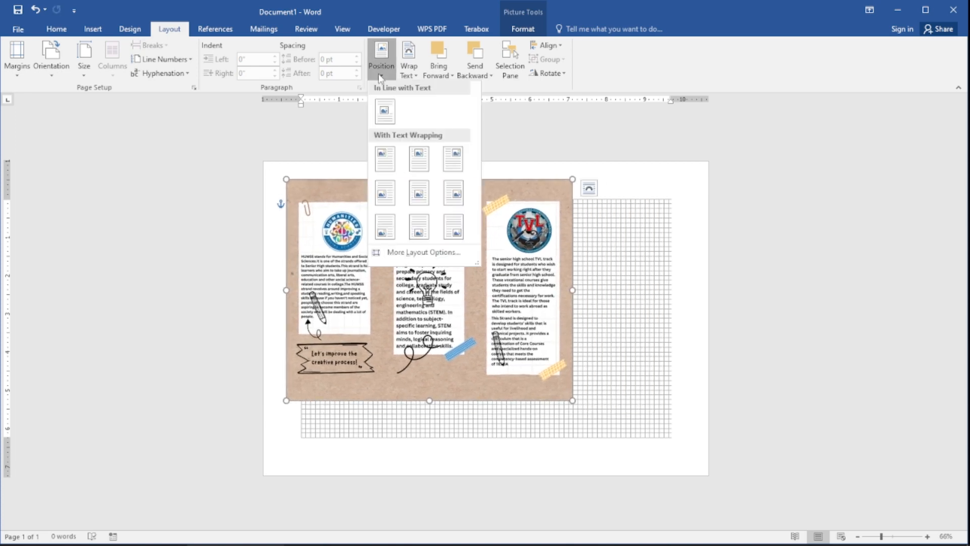
click(419, 193)
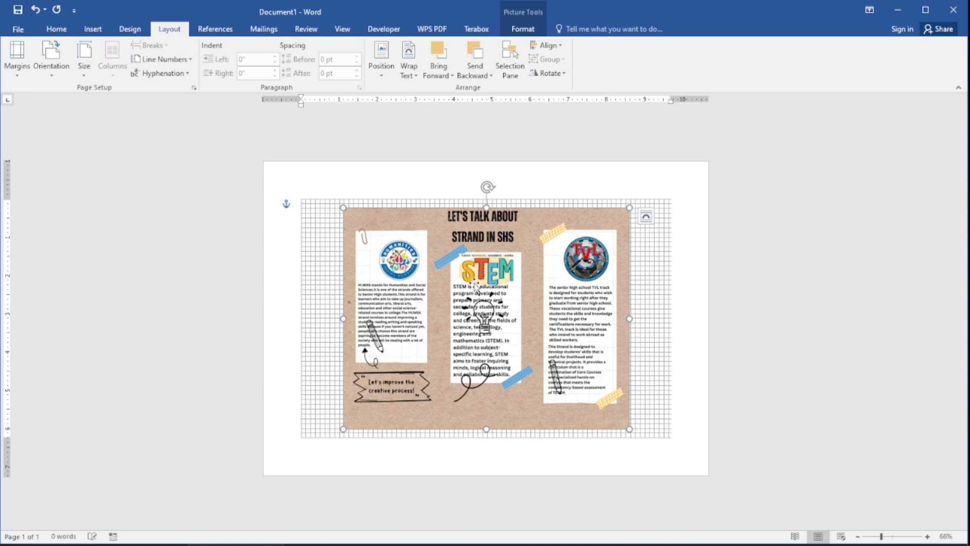
Move the enlarged picture into the upper-left corner of the page's gridded area.
drag(474, 284, 488, 264)
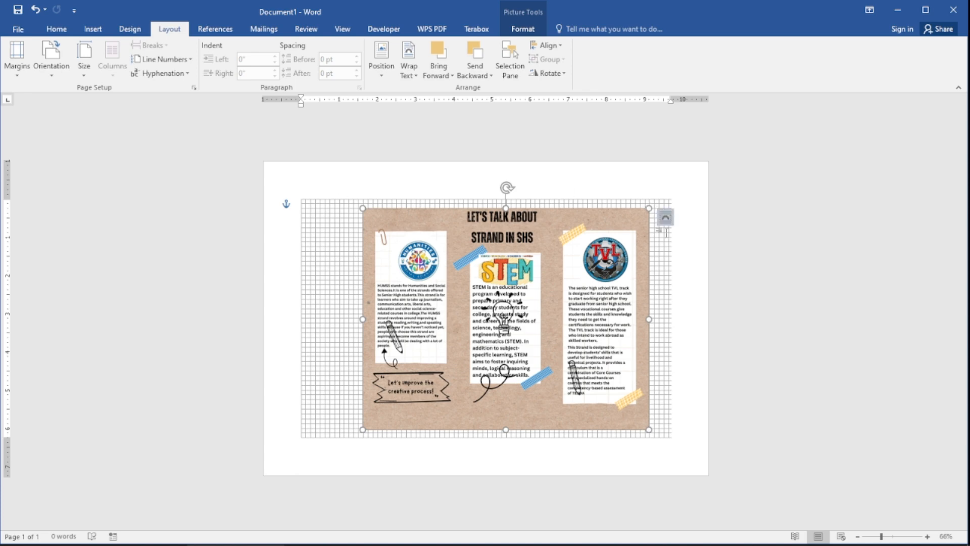
drag(504, 329, 447, 318)
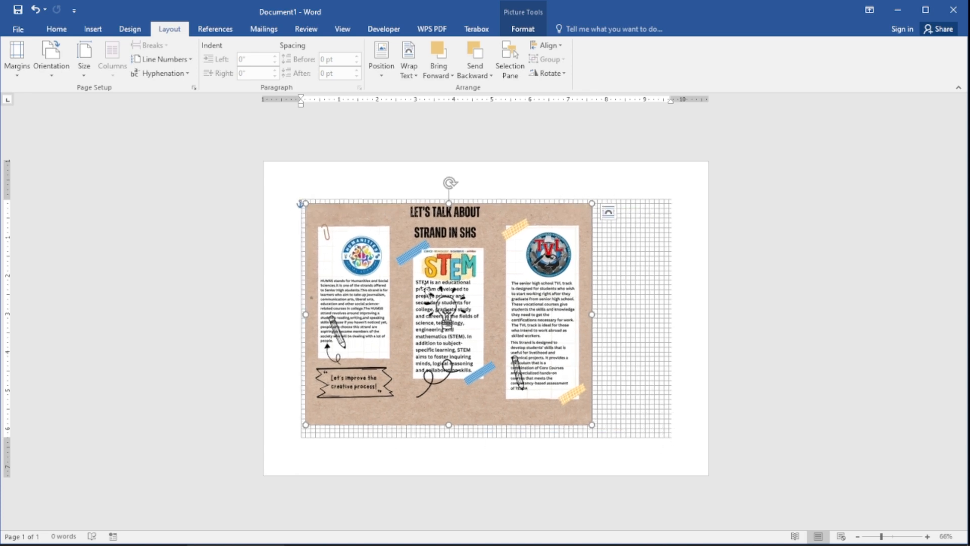
Shift the picture onto the gridded area's upper-left corner and stretch its right and bottom edges to cover the whole grid.
drag(429, 294, 419, 289)
drag(583, 309, 676, 303)
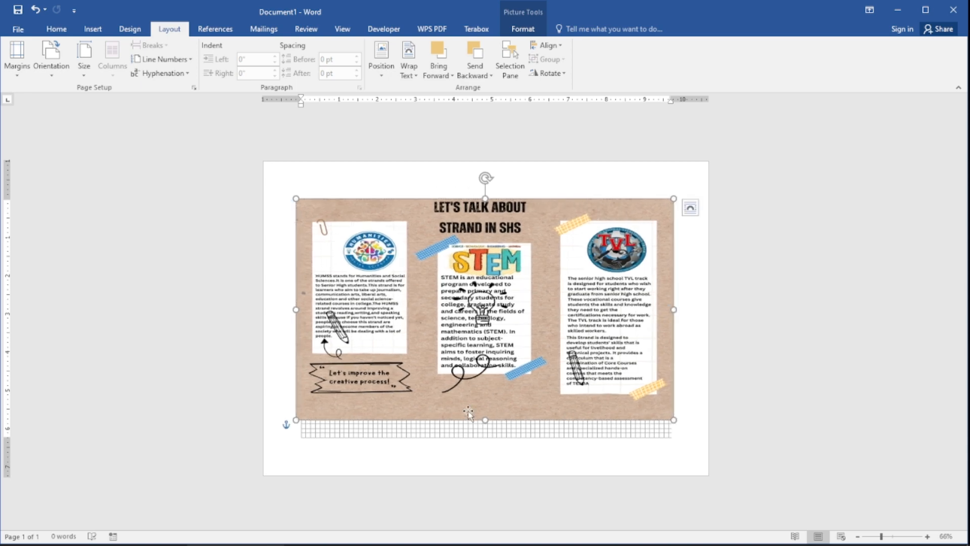
drag(485, 420, 491, 443)
click(687, 387)
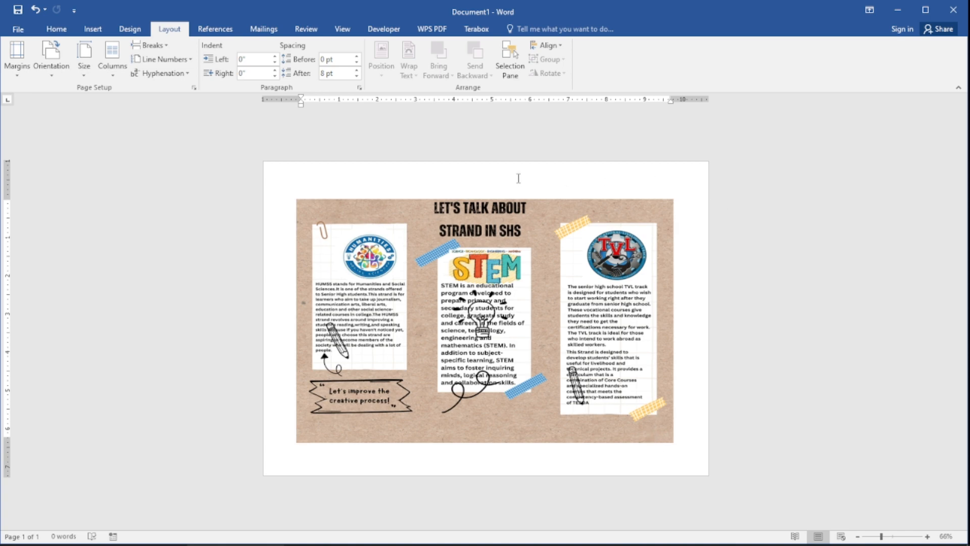
Position the picture in the middle center with text wrapping and enlarge it from its upper-left and lower-right corners toward the page edges.
click(568, 308)
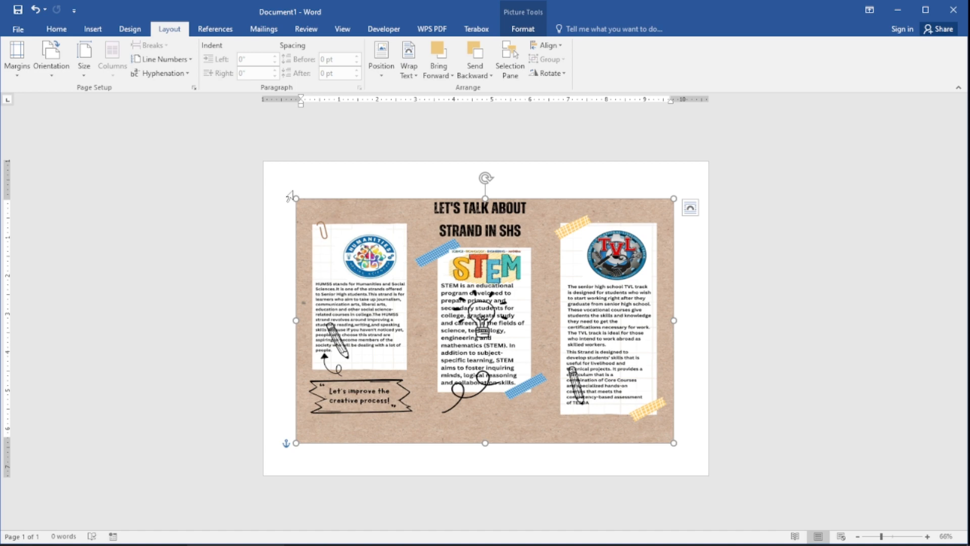
click(381, 61)
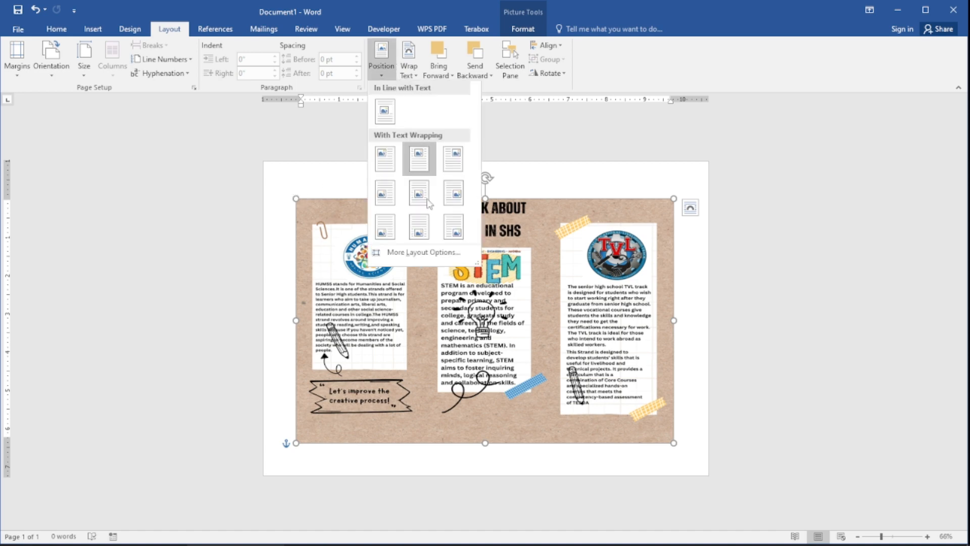
click(427, 199)
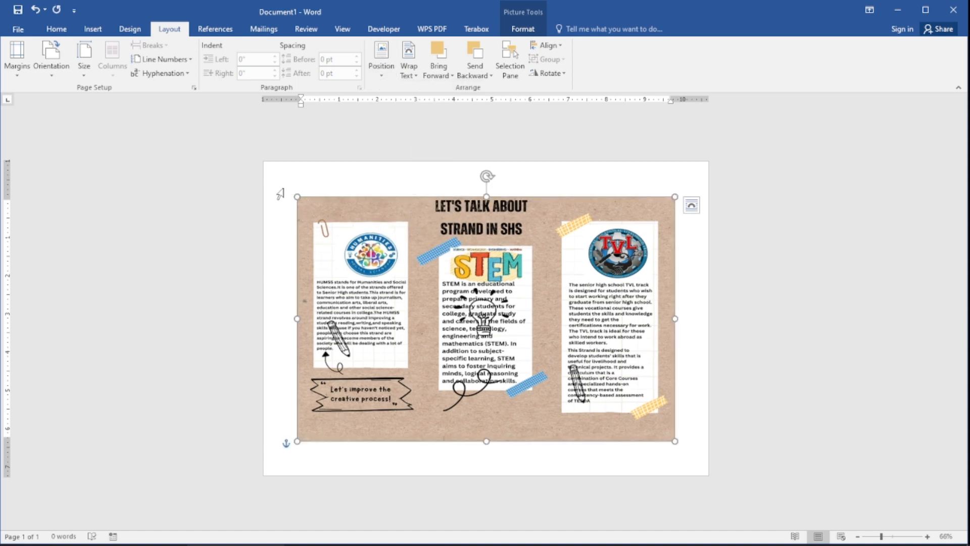
drag(298, 197, 272, 180)
drag(677, 441, 697, 458)
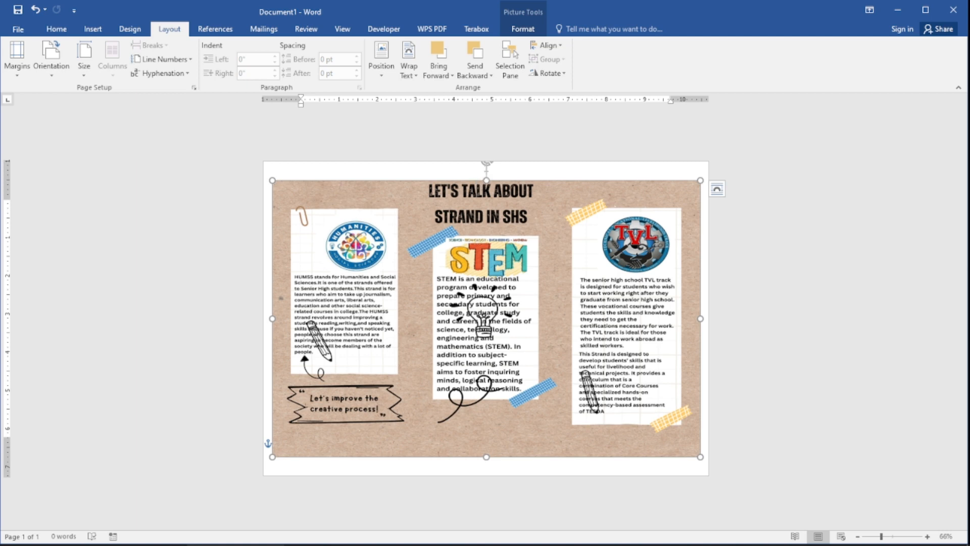
Stretch the picture's top and bottom edges to leave narrow page margins, and reposition it in the middle center.
drag(487, 180, 488, 167)
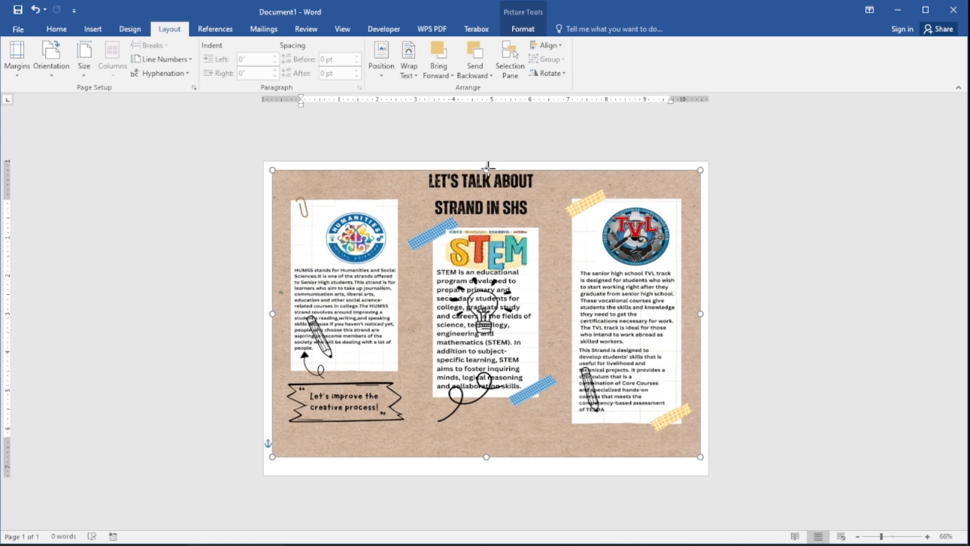
drag(486, 457, 492, 468)
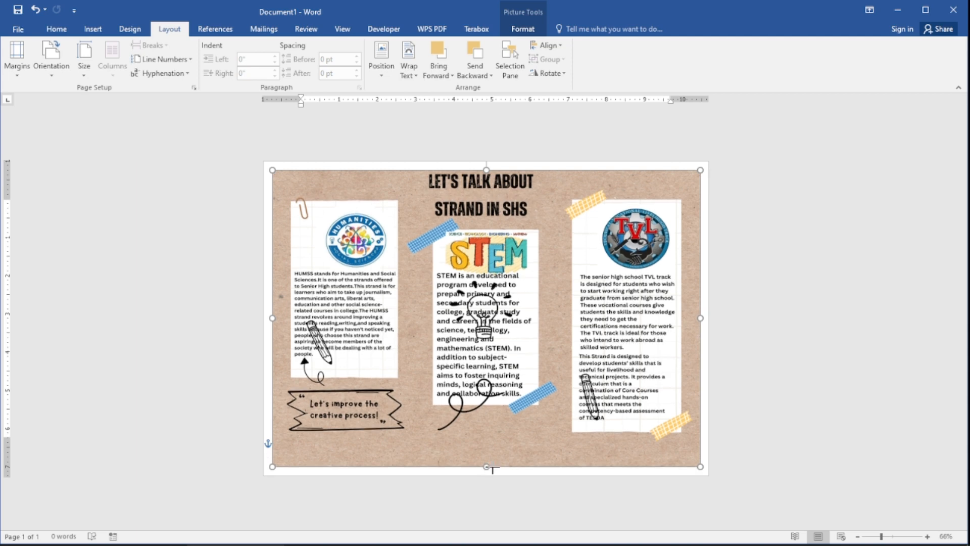
click(385, 69)
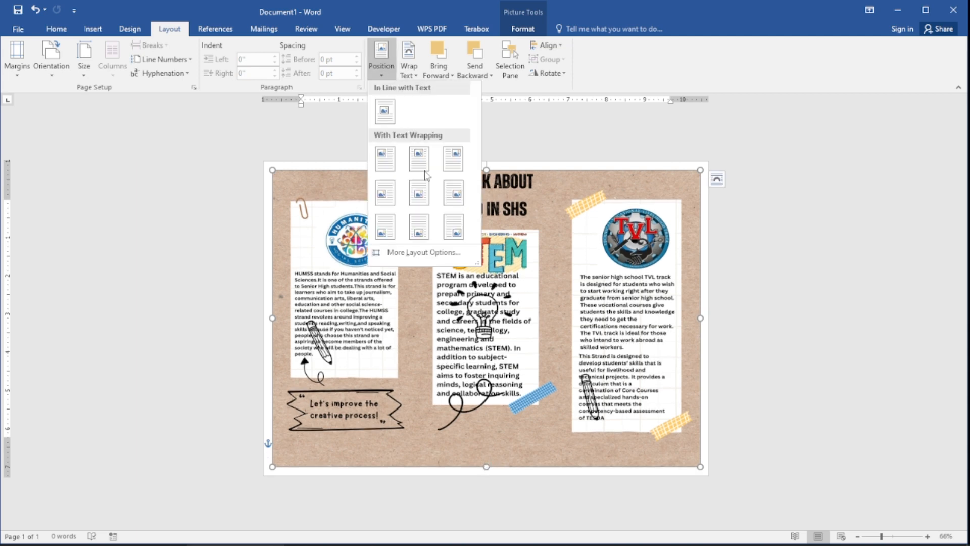
click(426, 193)
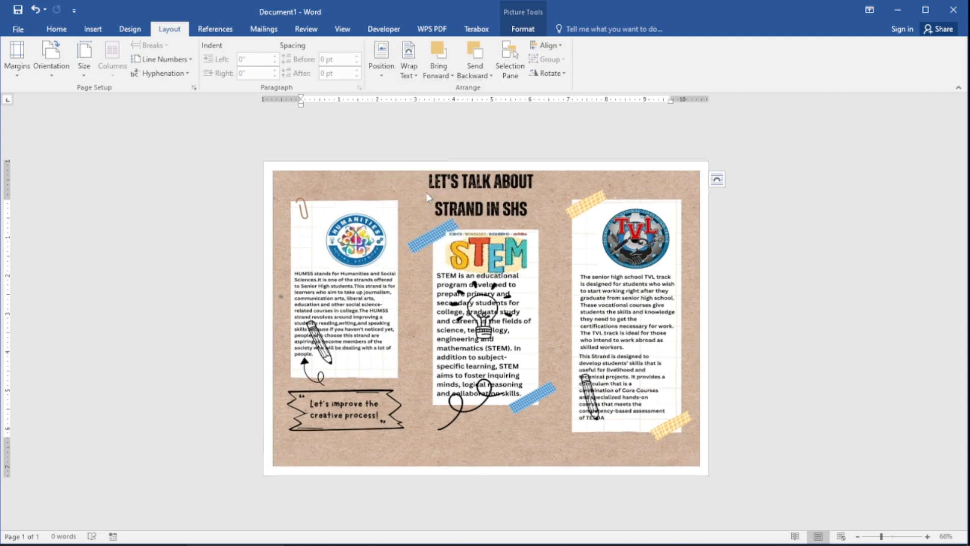
click(757, 272)
click(572, 270)
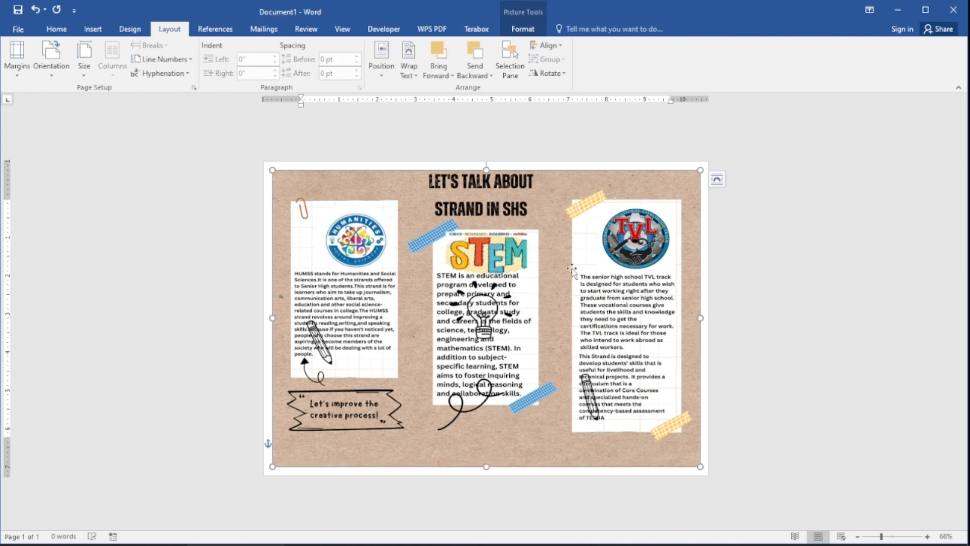
click(775, 268)
click(539, 268)
click(722, 329)
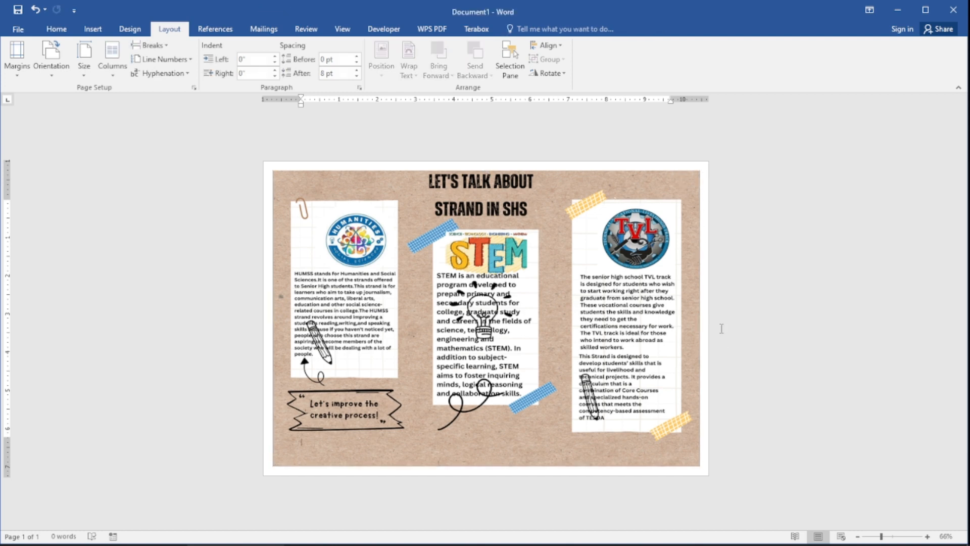
click(634, 238)
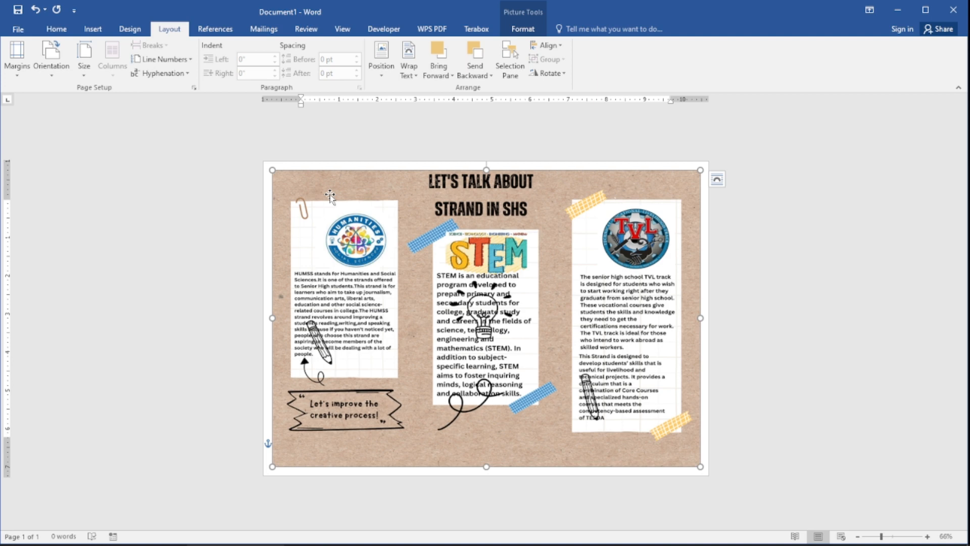
click(816, 232)
click(463, 348)
Delete the strand poster picture and change the page orientation to portrait.
drag(482, 213, 504, 224)
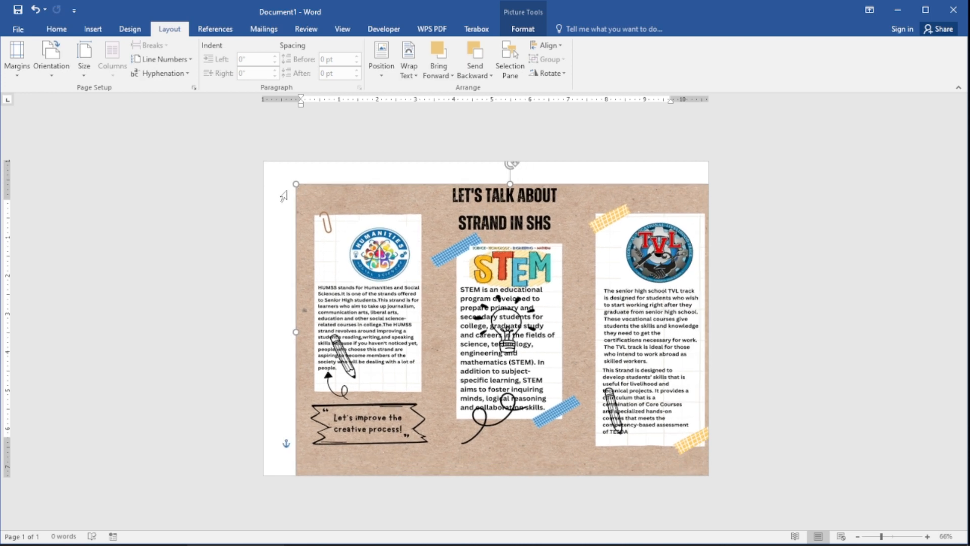
drag(296, 184, 330, 207)
key(Delete)
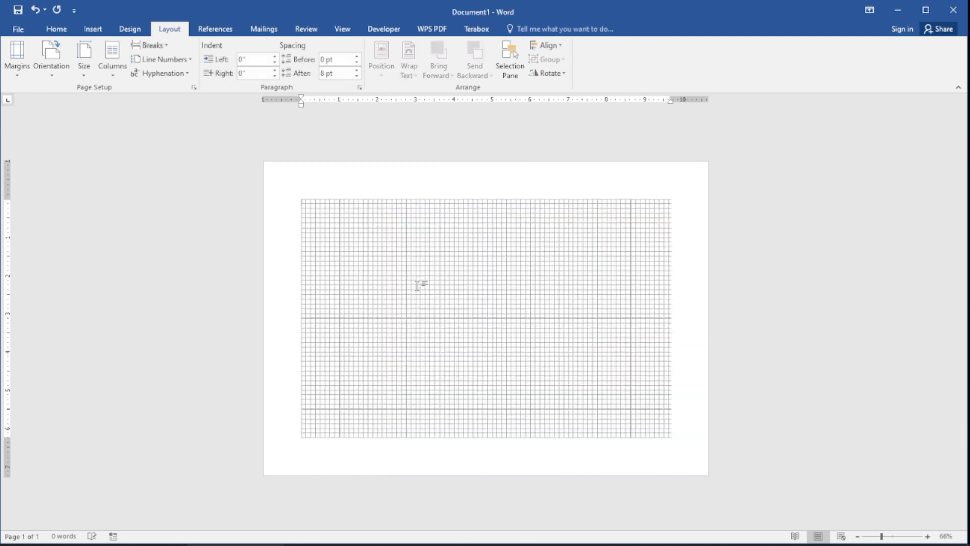
click(51, 58)
click(55, 97)
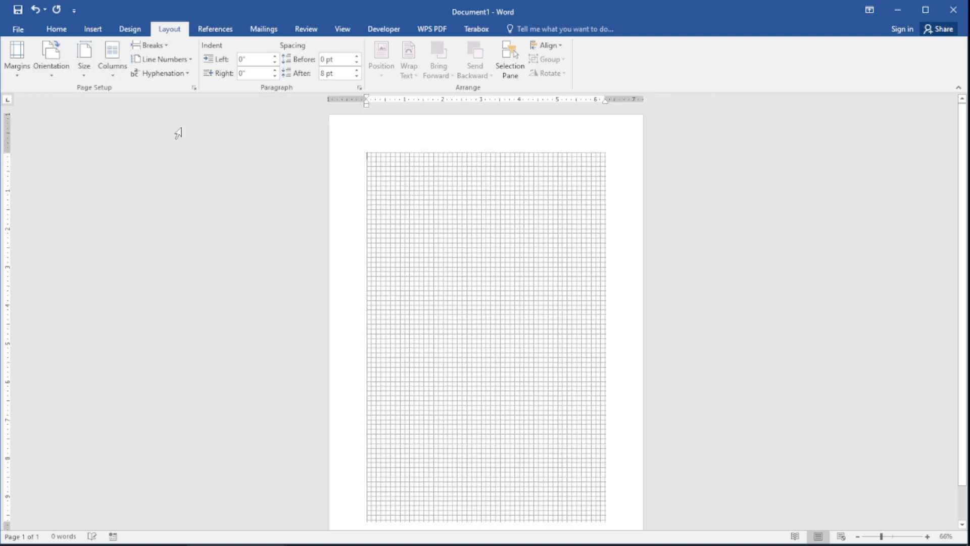
Insert the picture received_348164484460165.jpeg from the Bluetooth Customer folder.
click(93, 29)
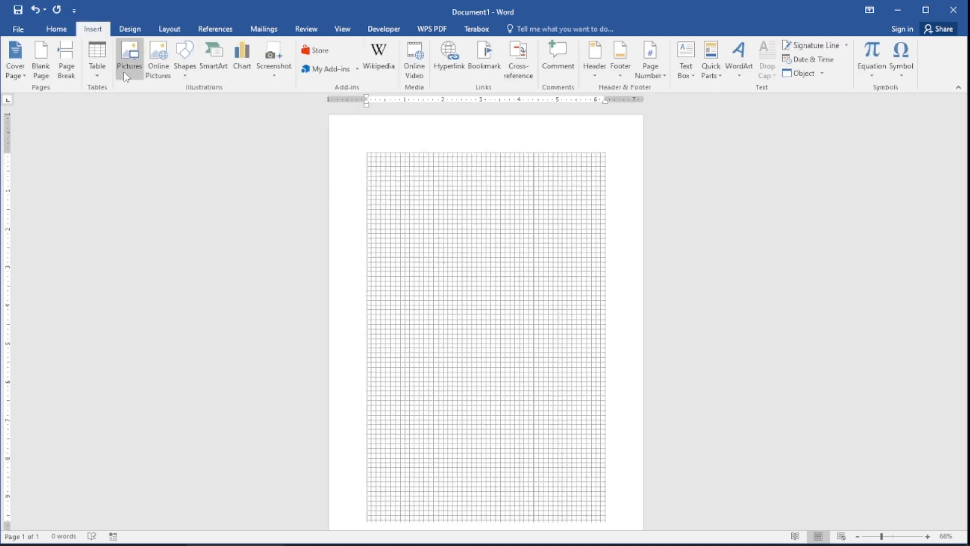
click(123, 72)
click(217, 113)
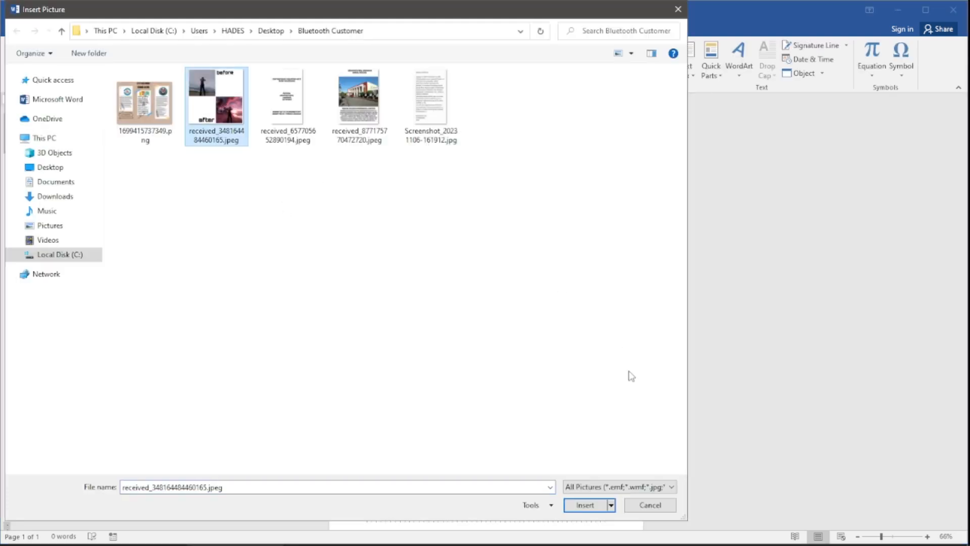
click(590, 505)
Position the before-and-after picture in the middle center of the page with text wrapping.
scroll(617, 426, down, 1)
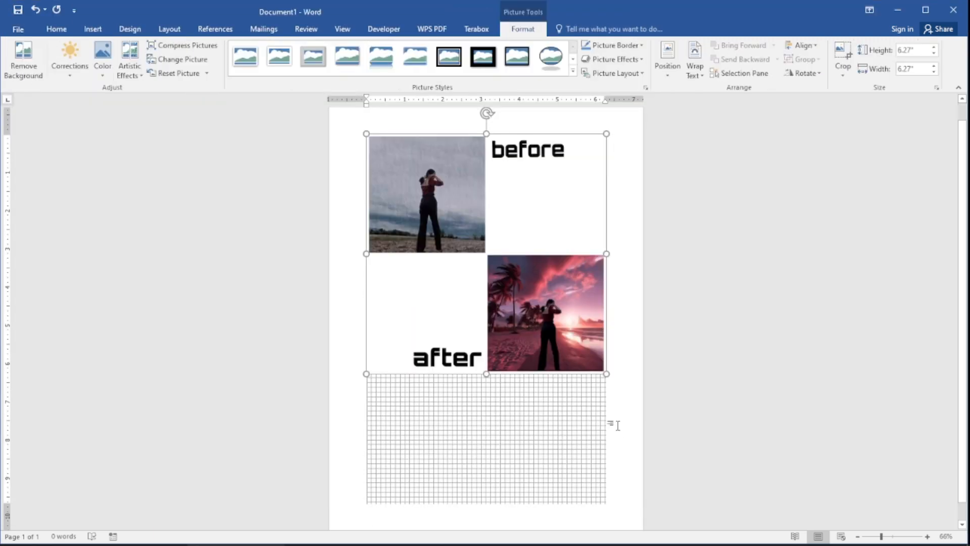
scroll(618, 426, down, 1)
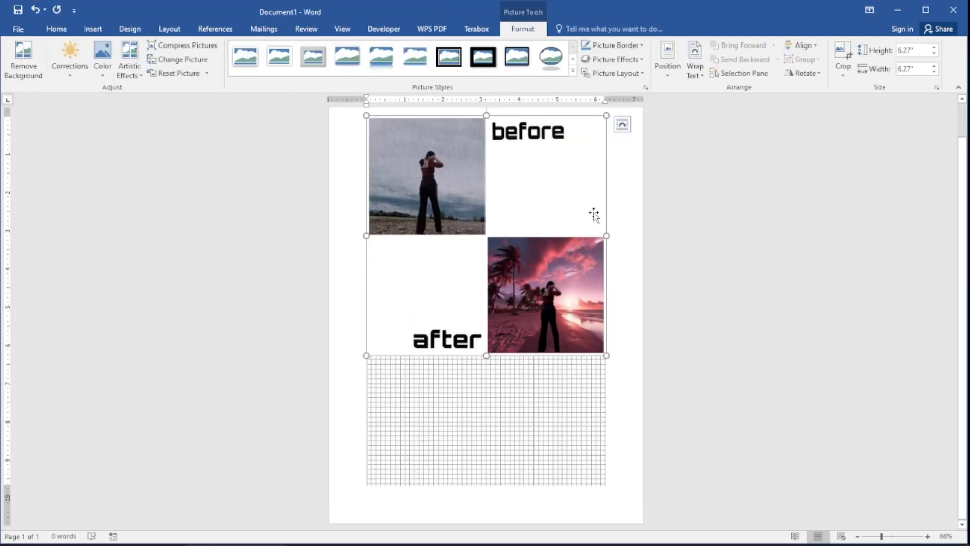
click(668, 63)
click(708, 180)
scroll(536, 278, up, 2)
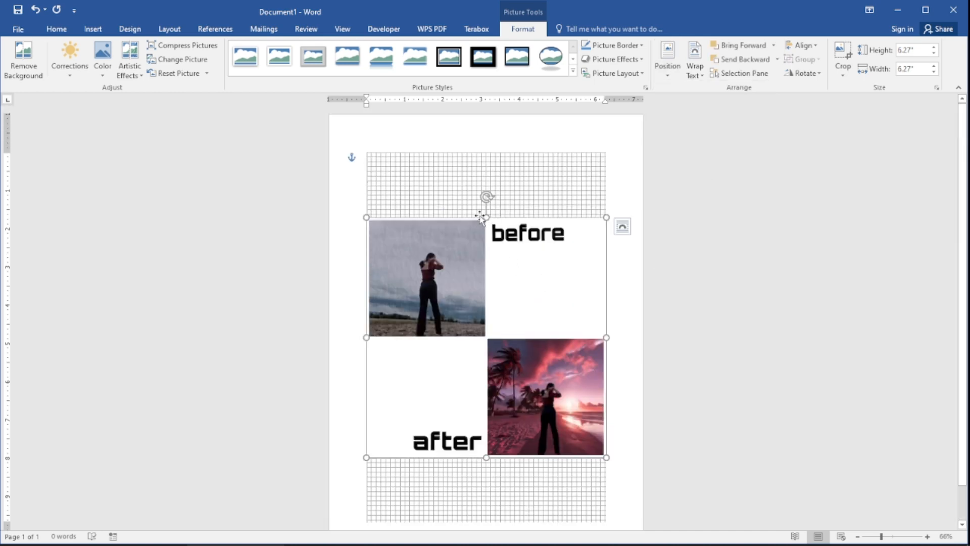
Stretch the picture's top and bottom edges to the page margins, making it about 9.75" high.
drag(485, 216, 488, 151)
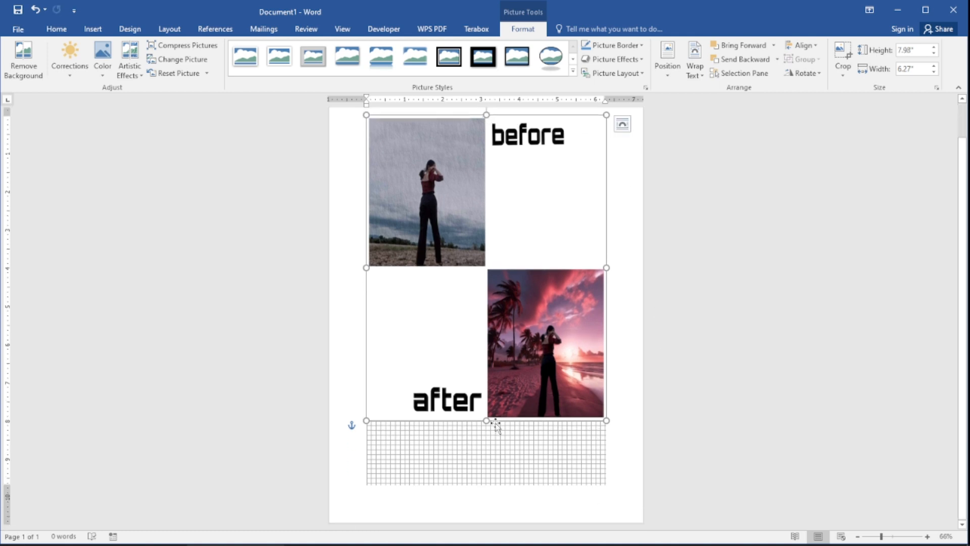
drag(486, 421, 505, 486)
click(656, 395)
click(551, 336)
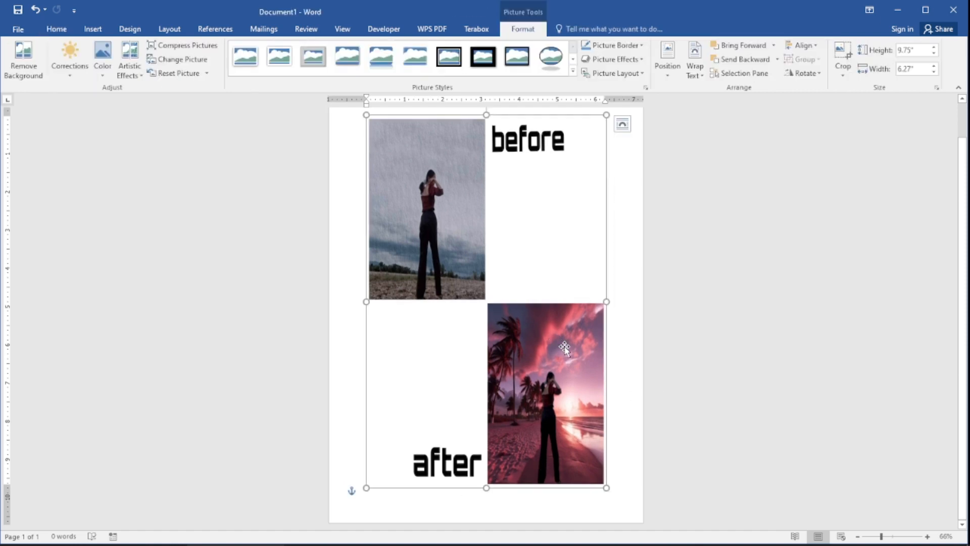
click(754, 323)
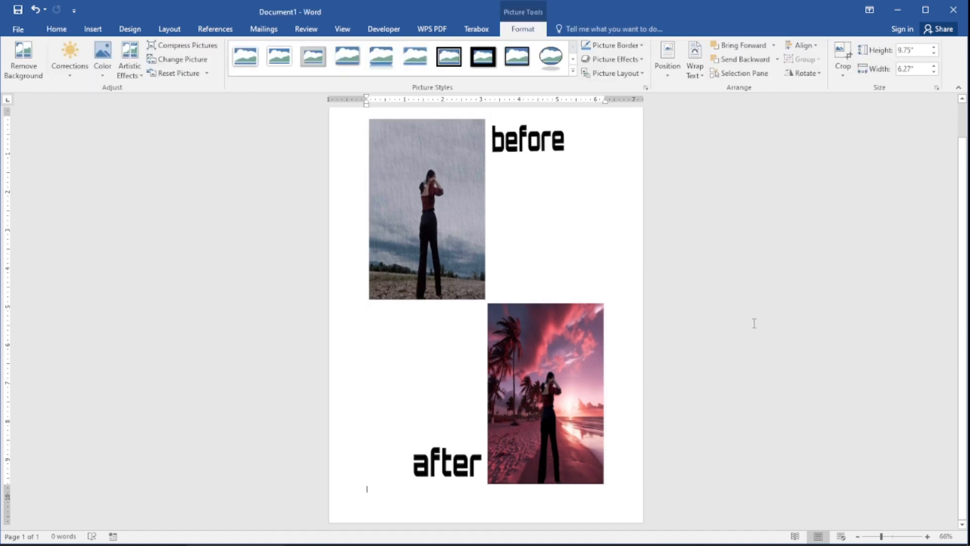
Reposition the stretched picture in the middle center of the page with text wrapping.
click(878, 535)
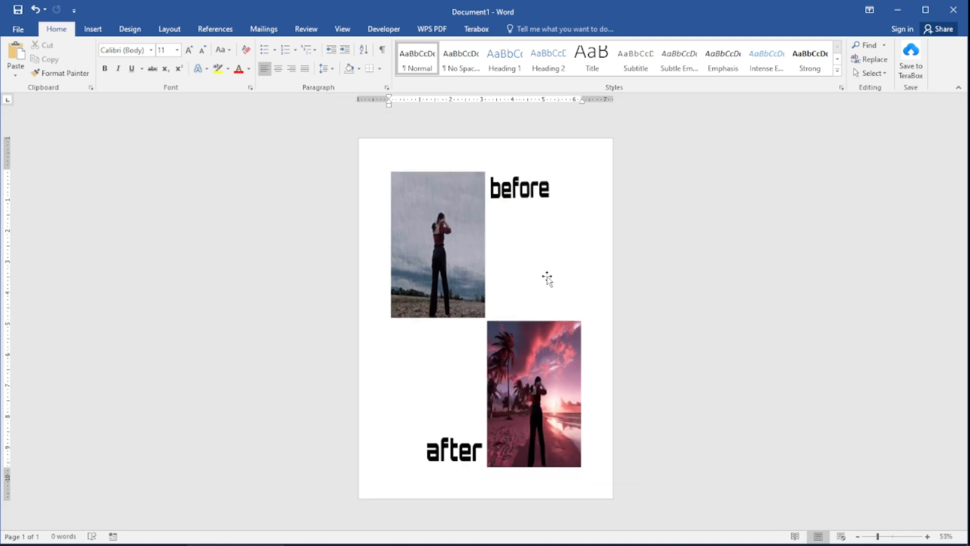
click(520, 275)
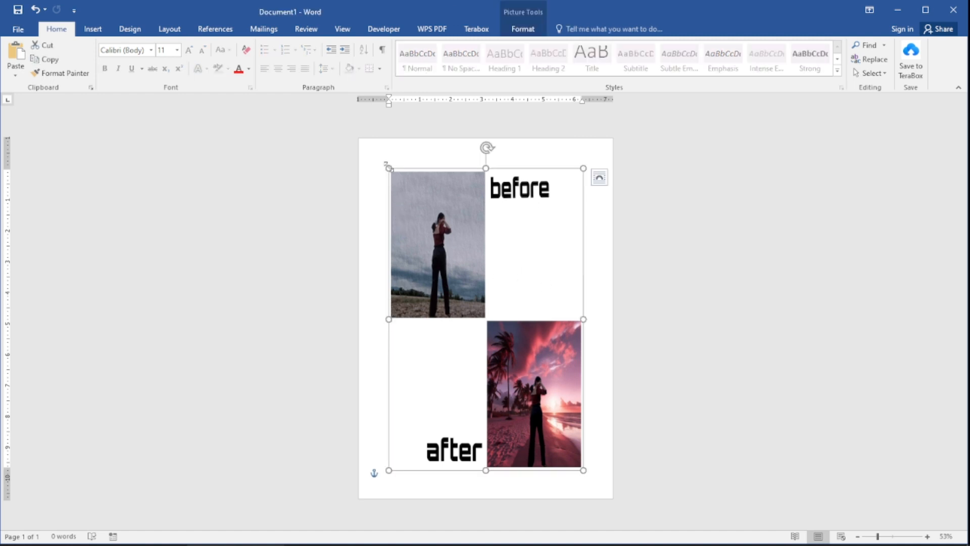
click(366, 165)
click(442, 190)
click(527, 35)
click(668, 57)
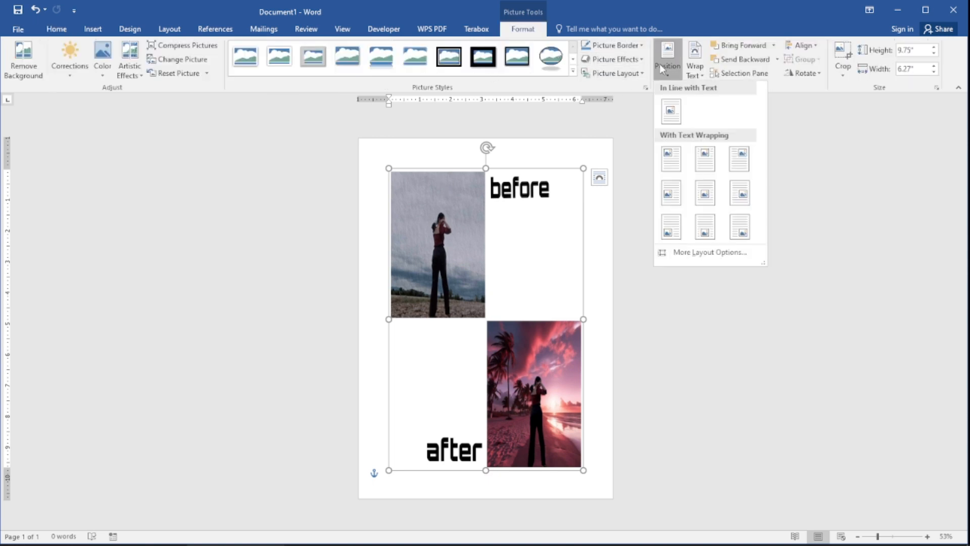
click(707, 195)
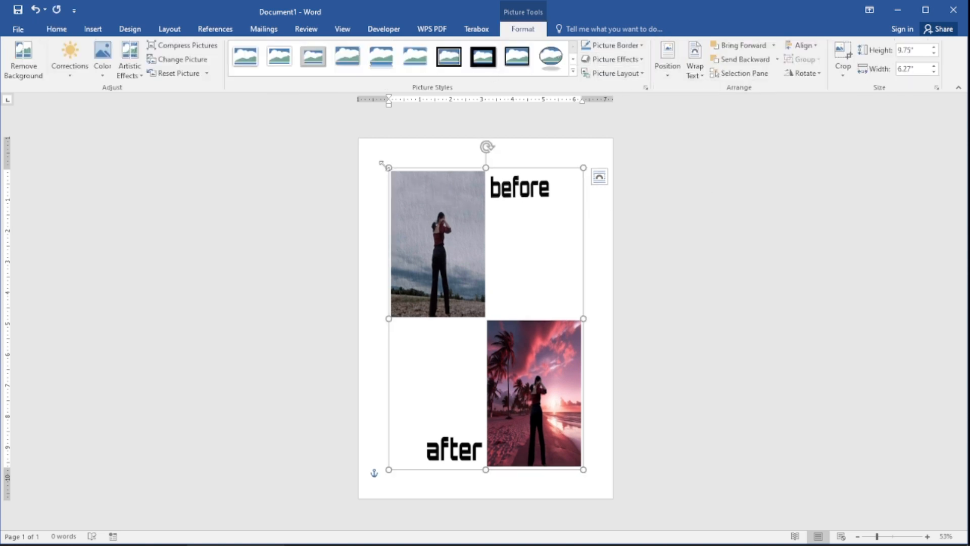
Enlarge the picture to about 11.26" high by 7.63" wide and center it on the page again.
drag(372, 156, 365, 144)
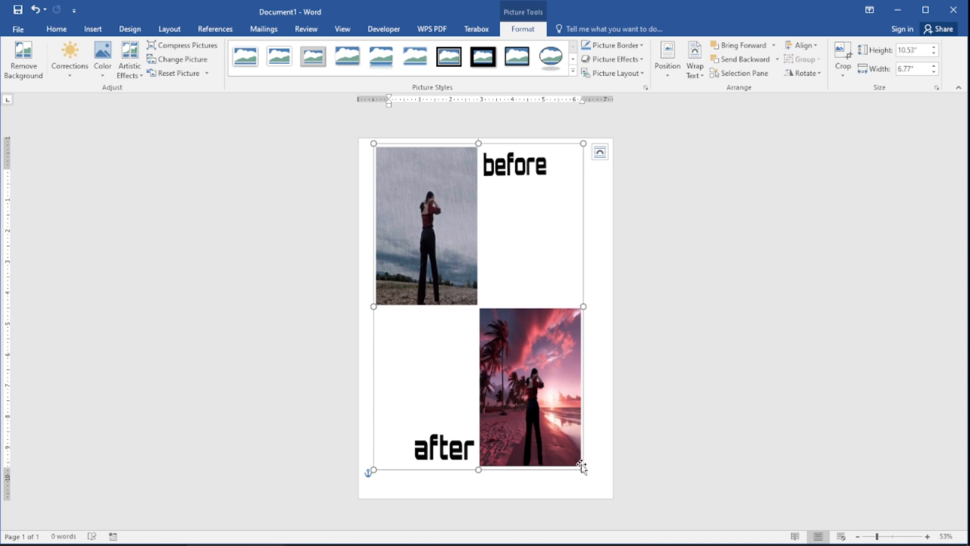
drag(584, 470, 598, 491)
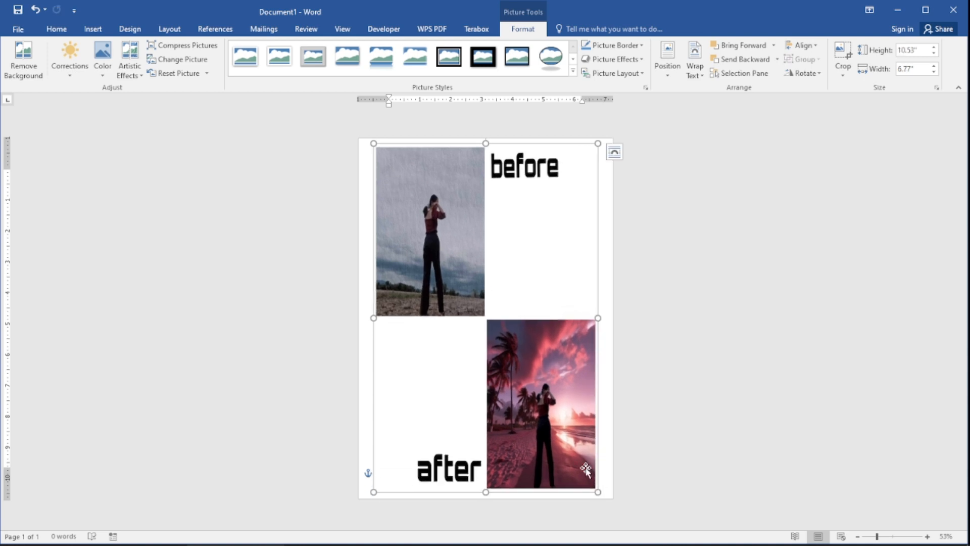
drag(374, 318, 369, 319)
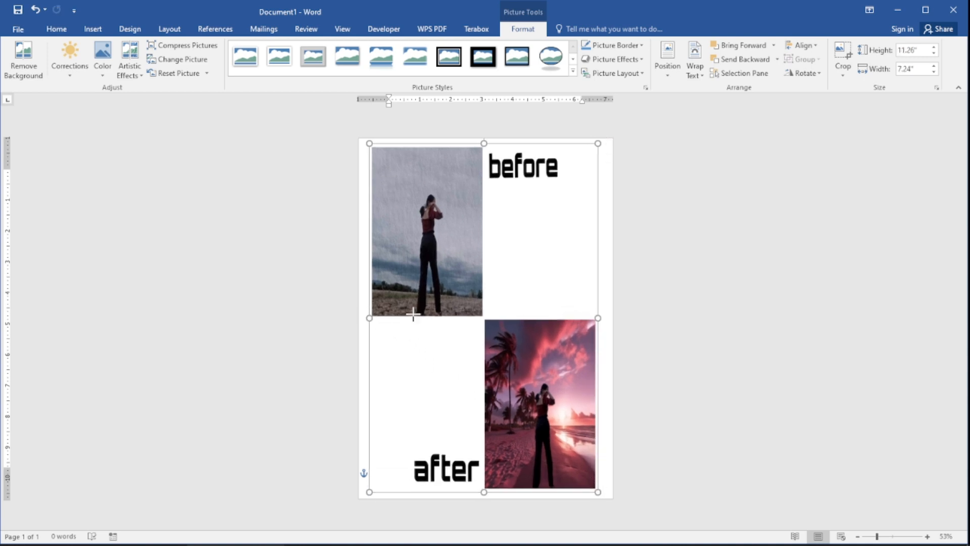
drag(598, 318, 606, 319)
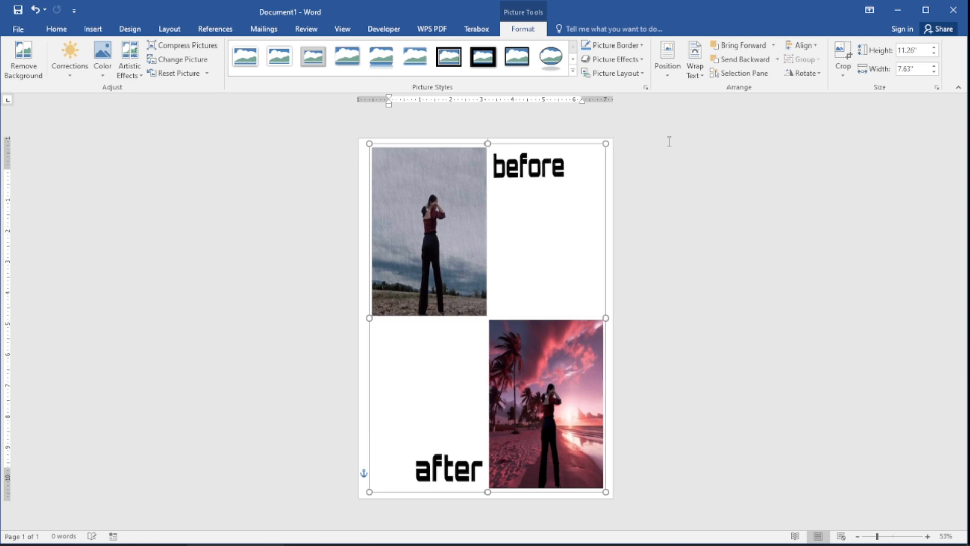
click(695, 65)
click(712, 190)
click(744, 241)
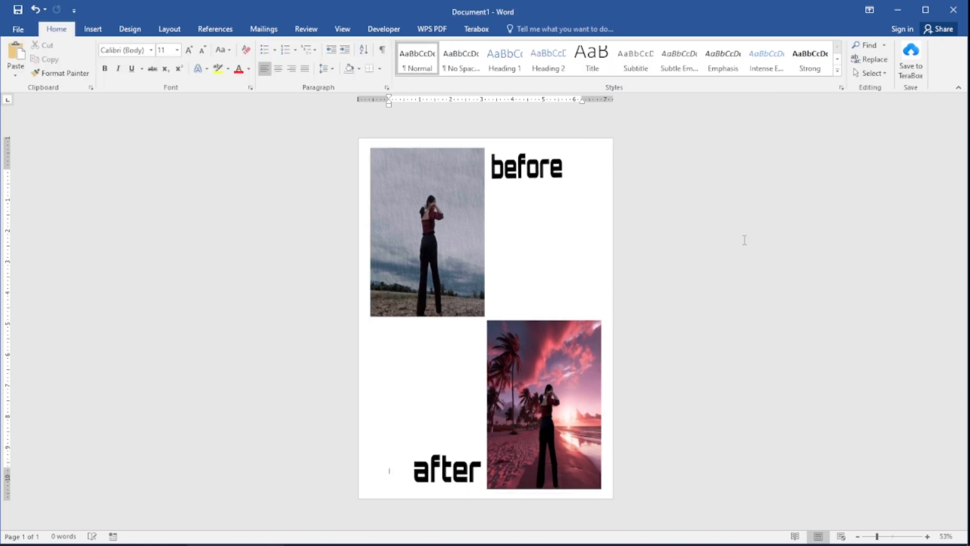
Delete the before-and-after picture and insert received_657705652890194.jpeg from the Bluetooth Customer folder in its place.
click(536, 260)
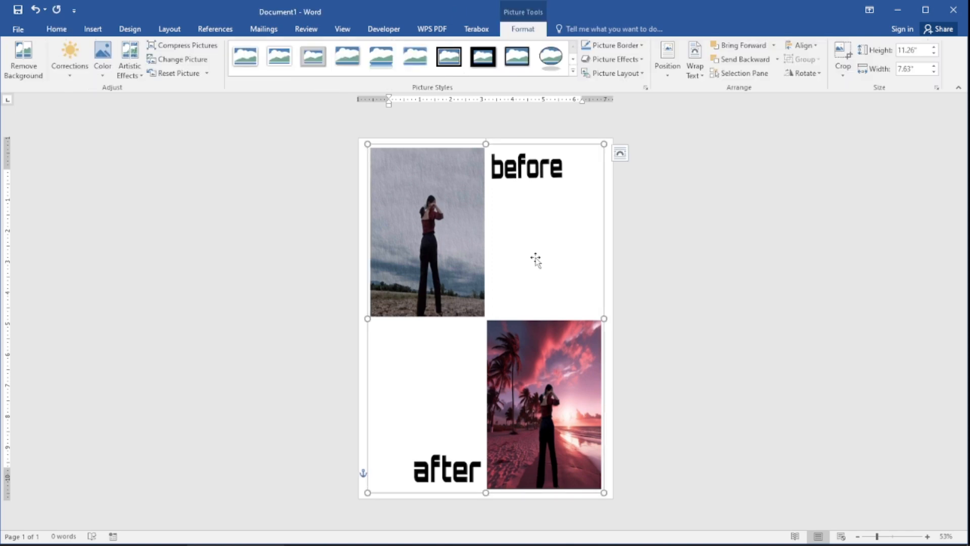
key(Delete)
click(94, 29)
click(129, 56)
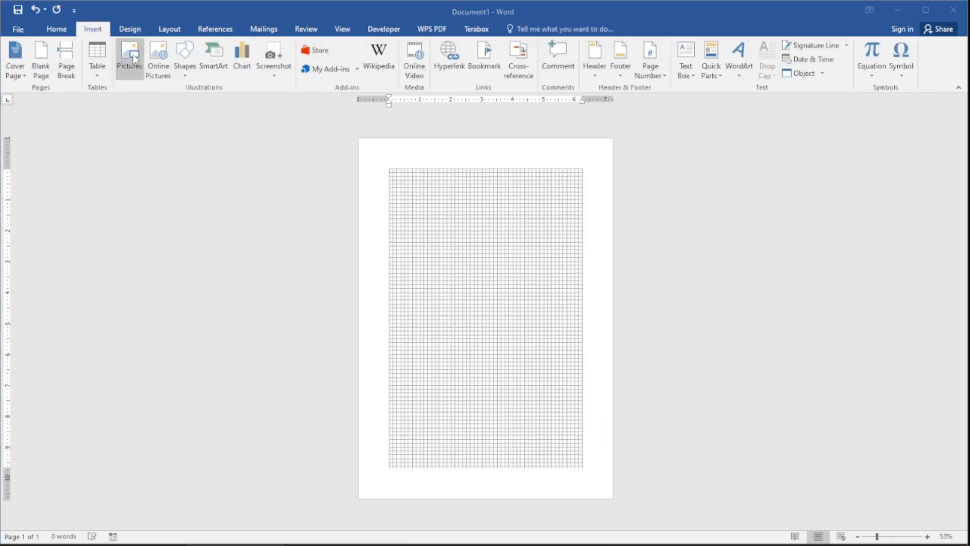
click(292, 107)
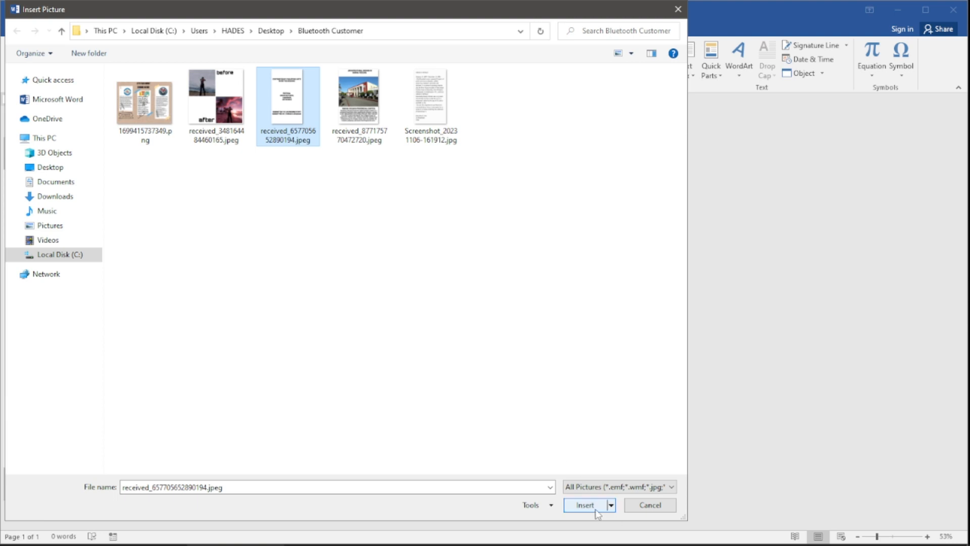
click(597, 512)
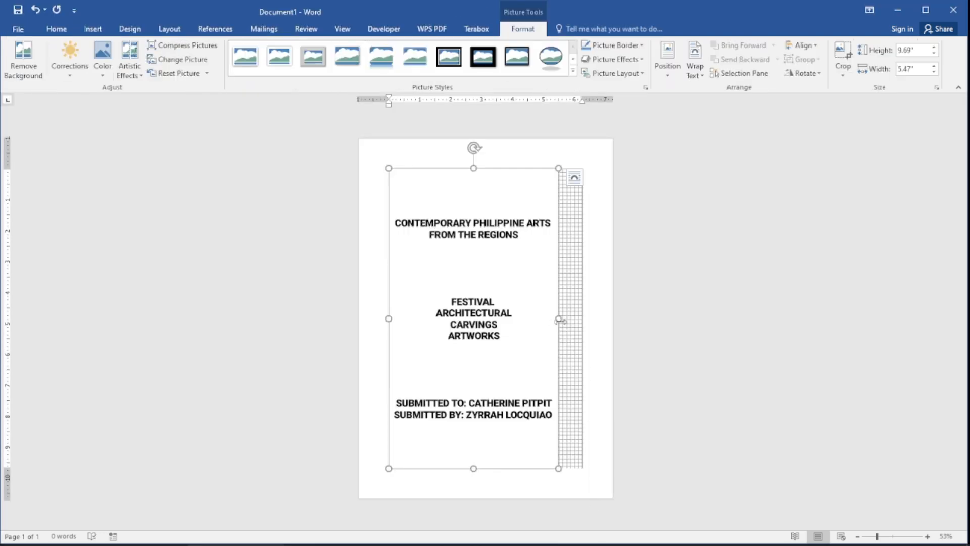
Position the cover page picture in the middle center with text wrapping and stretch its sides to the left and right page margins.
click(668, 64)
click(704, 190)
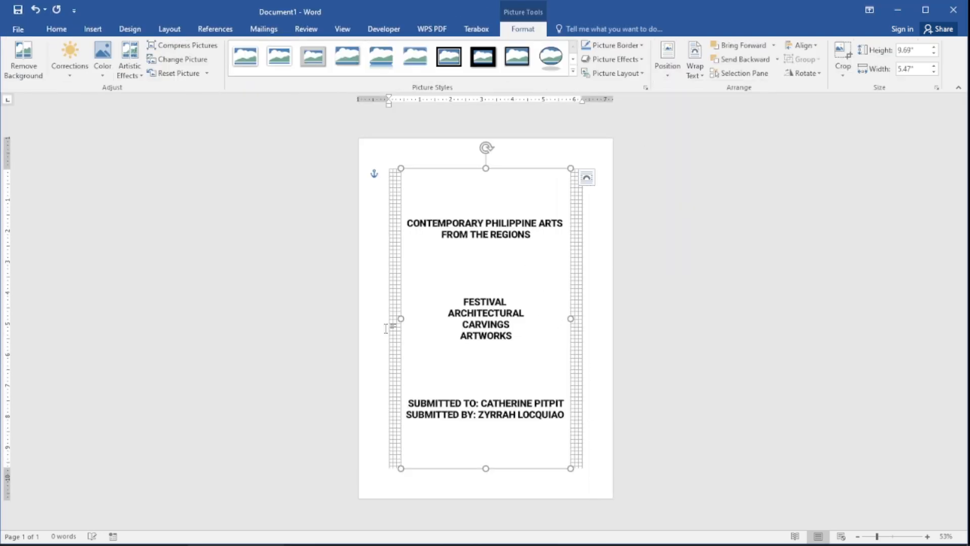
drag(399, 319, 389, 318)
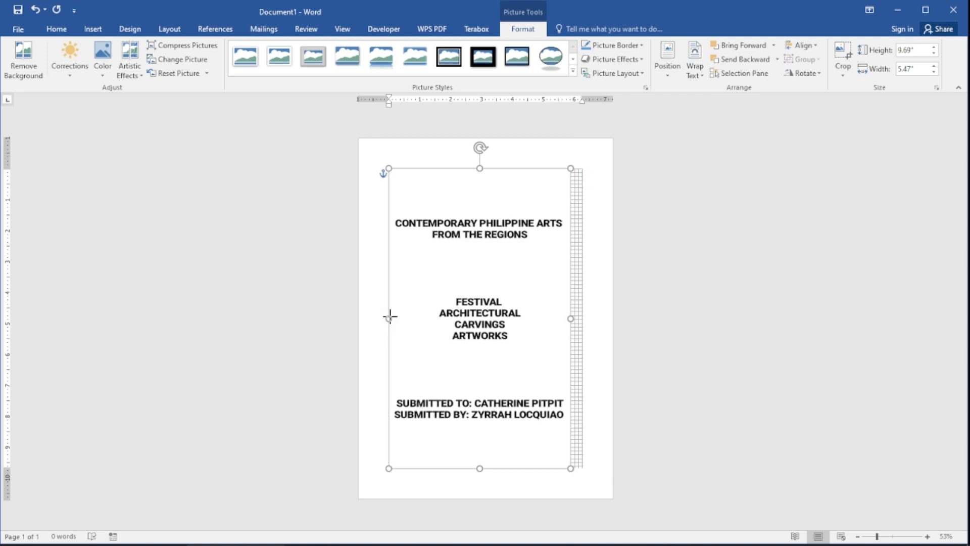
drag(574, 317, 582, 320)
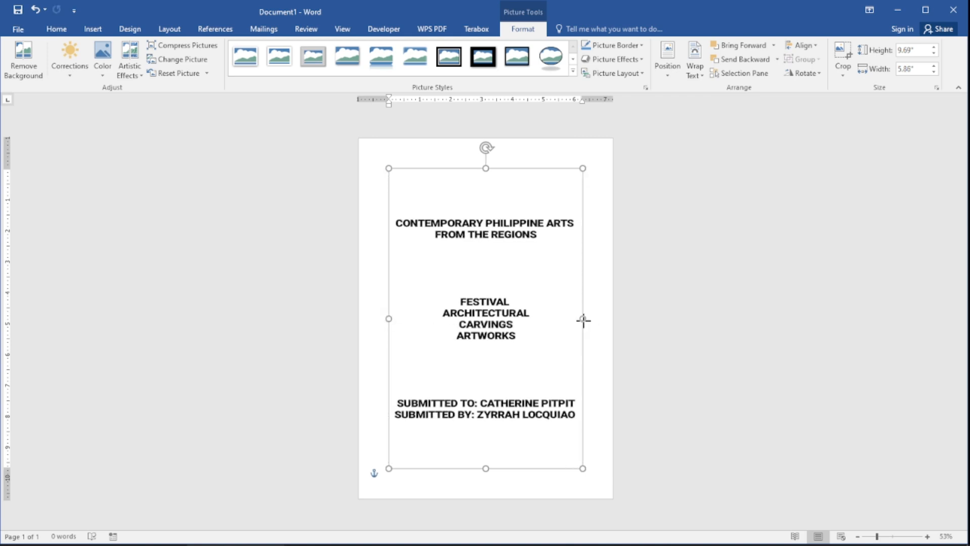
click(672, 307)
click(541, 289)
Enlarge the cover page picture beyond the margins and reposition it in the middle center of the page with text wrapping.
drag(584, 318, 589, 319)
click(407, 239)
click(392, 183)
drag(382, 166, 363, 151)
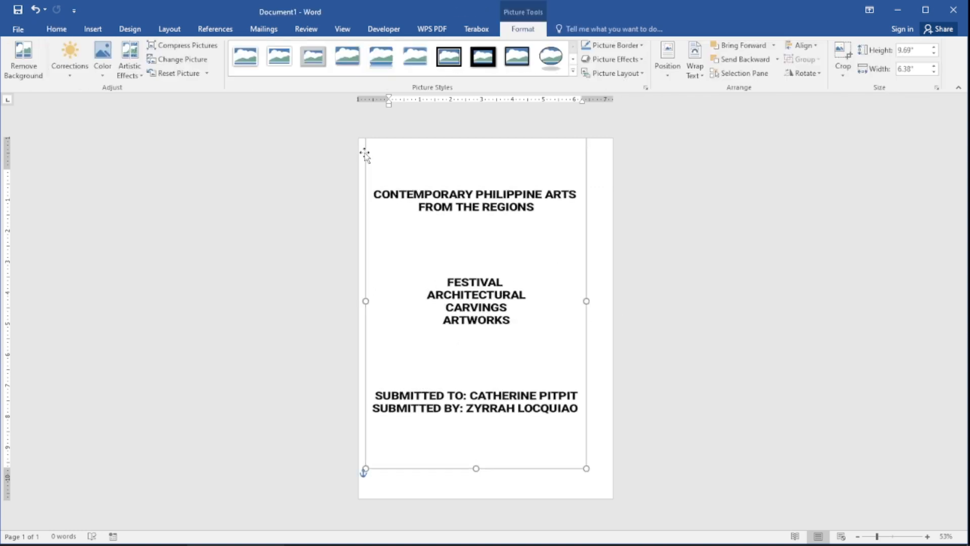
click(668, 61)
click(709, 190)
click(744, 273)
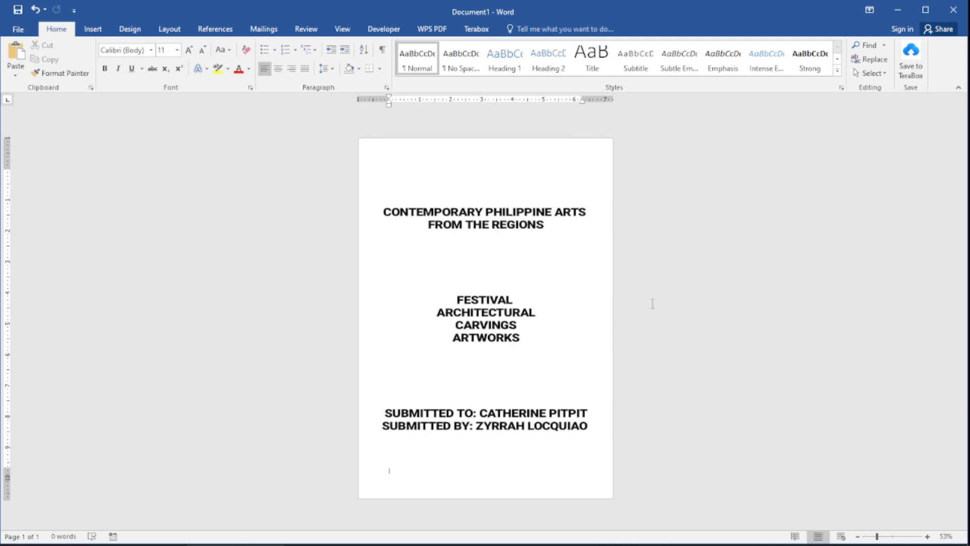
Delete the cover page picture and insert received_877175770472720.jpeg from the Bluetooth Customer folder.
click(514, 301)
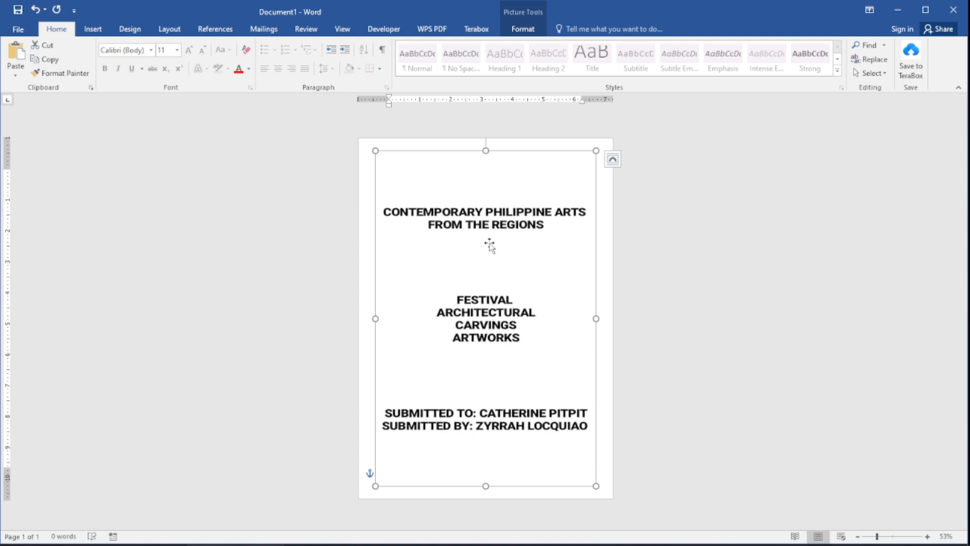
click(640, 328)
click(512, 288)
key(Delete)
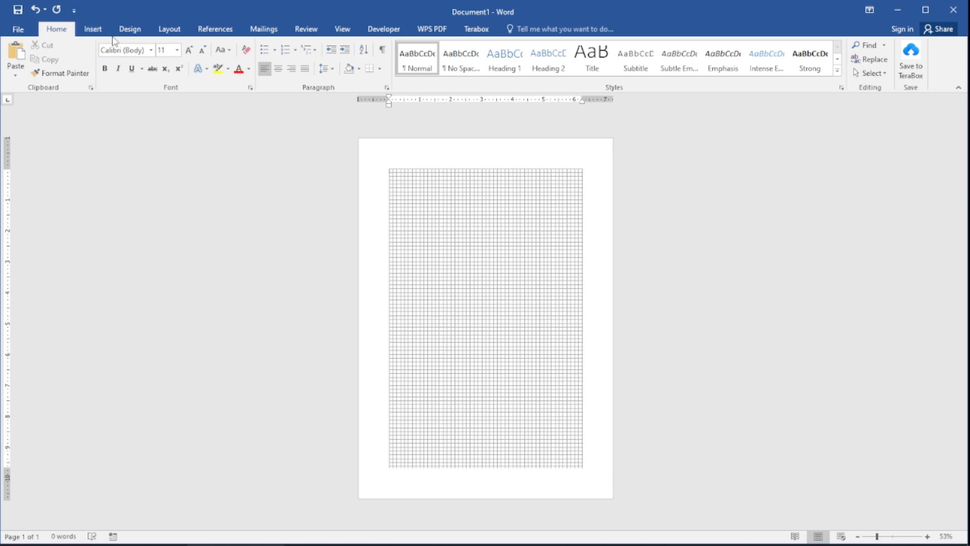
click(93, 29)
click(129, 58)
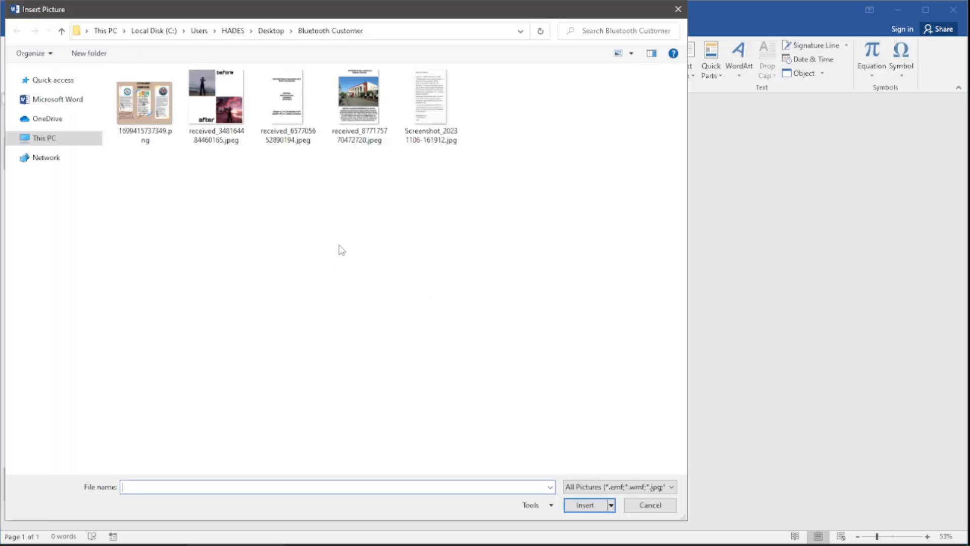
click(378, 104)
click(582, 505)
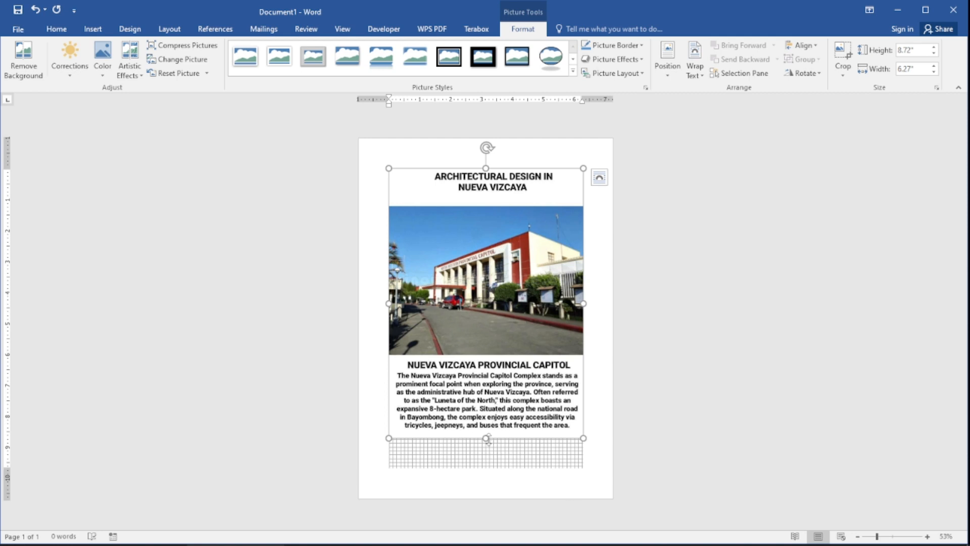
Stretch the provincial capitol picture down to the bottom margin, about 9.75" high, and position it in the middle center with text wrapping.
drag(487, 438, 486, 470)
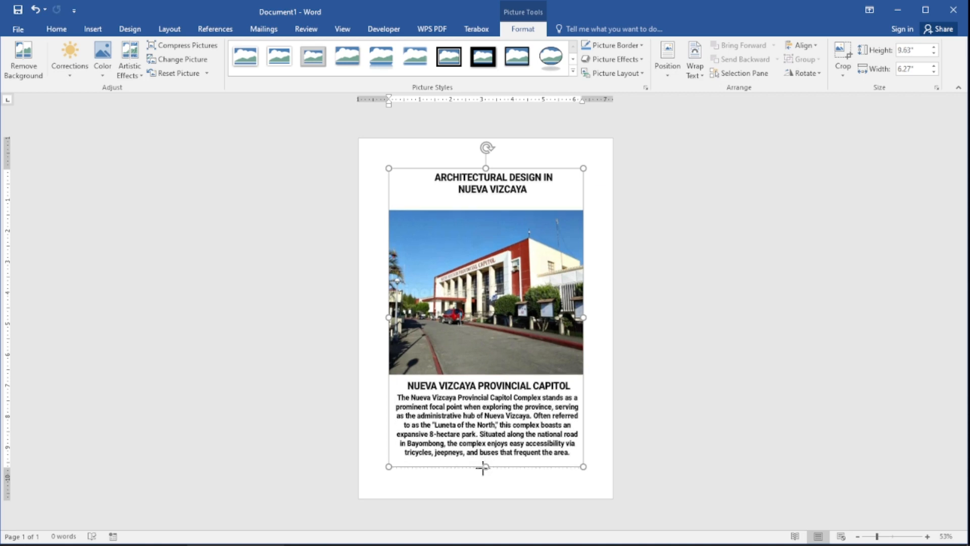
click(656, 409)
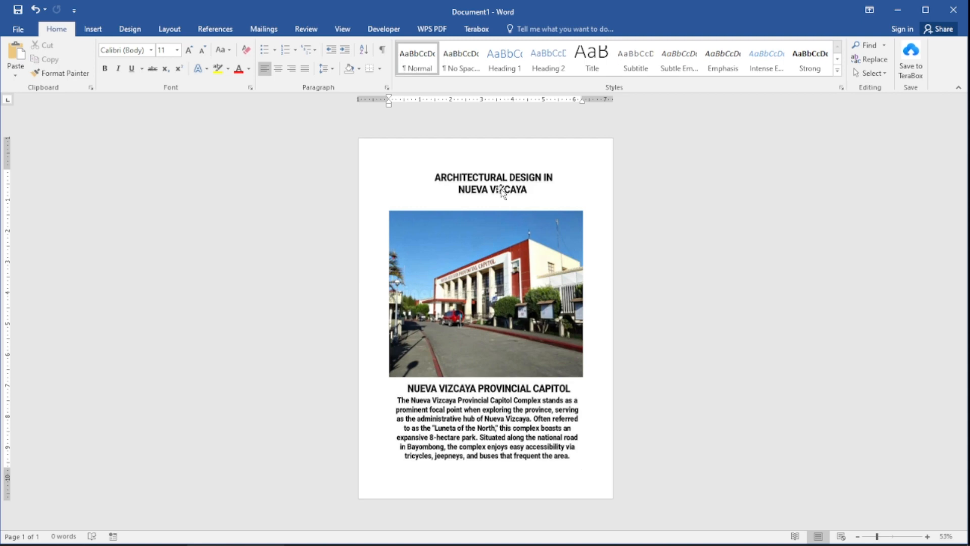
click(464, 255)
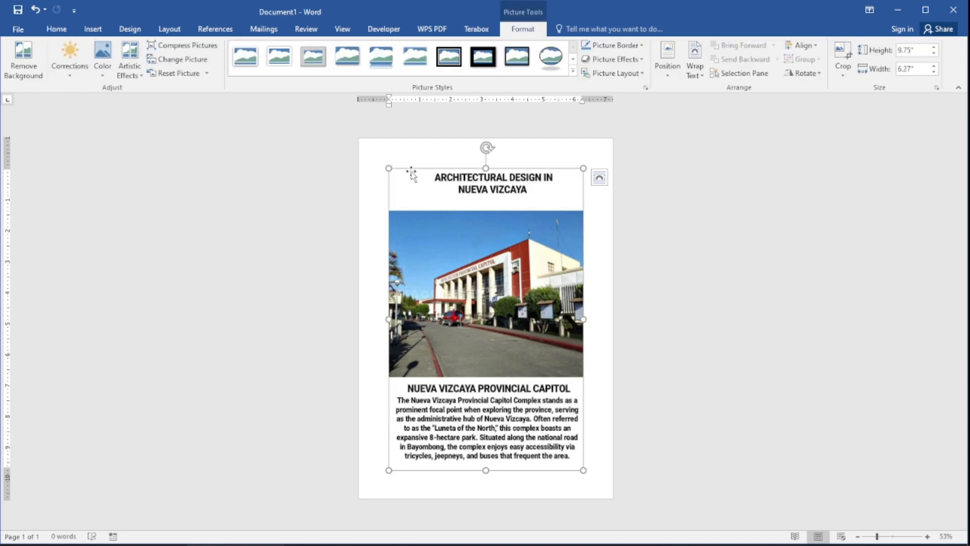
click(668, 60)
click(706, 191)
Enlarge the capitol picture to about 11.26" high by 7.24" wide and center it on the page with text wrapping.
drag(389, 168, 372, 158)
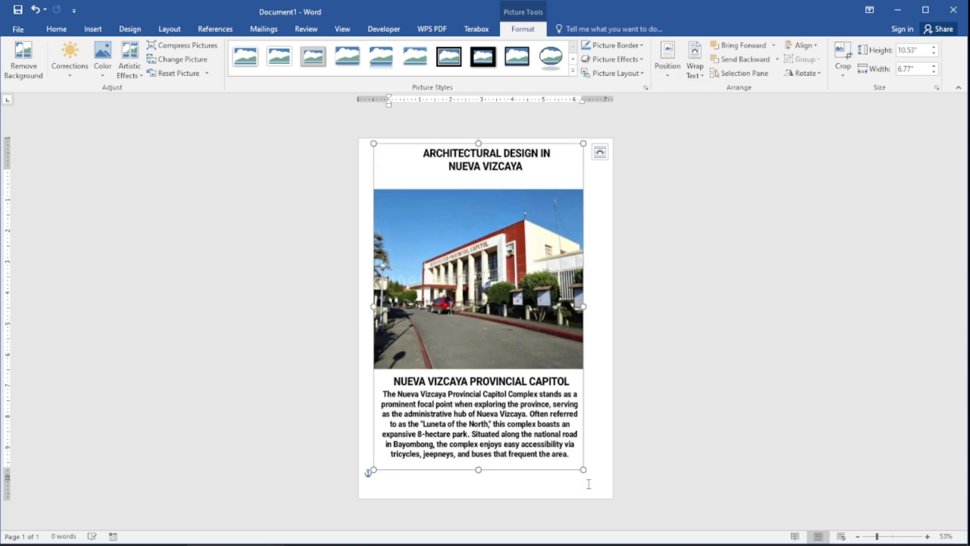
drag(584, 471, 598, 491)
click(667, 60)
click(706, 194)
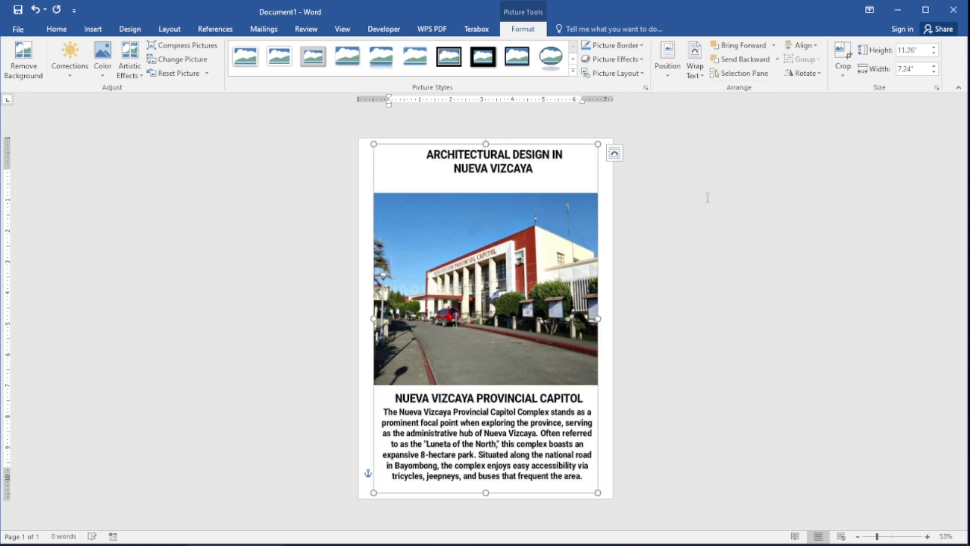
Widen the capitol picture to about 7.62" and reposition it in the middle center of the page.
drag(365, 321, 361, 318)
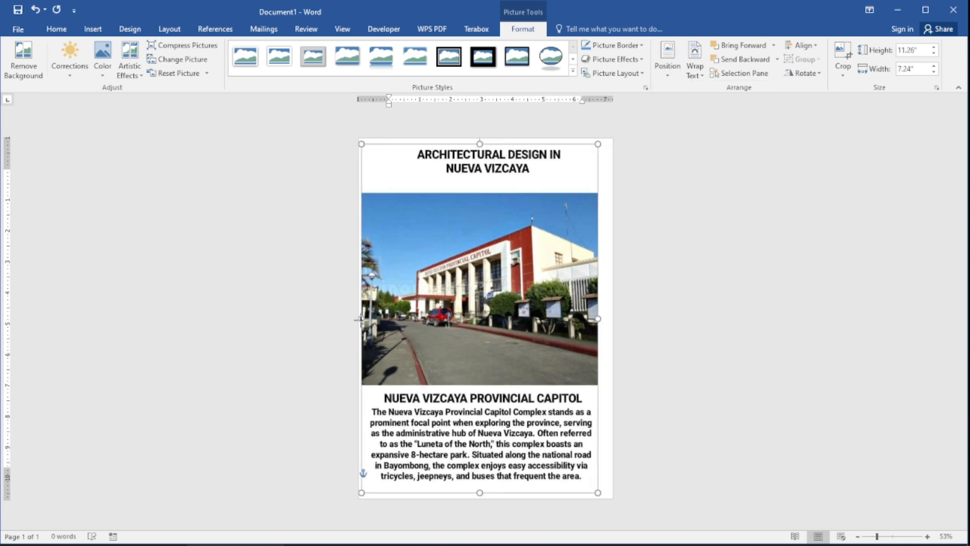
click(667, 61)
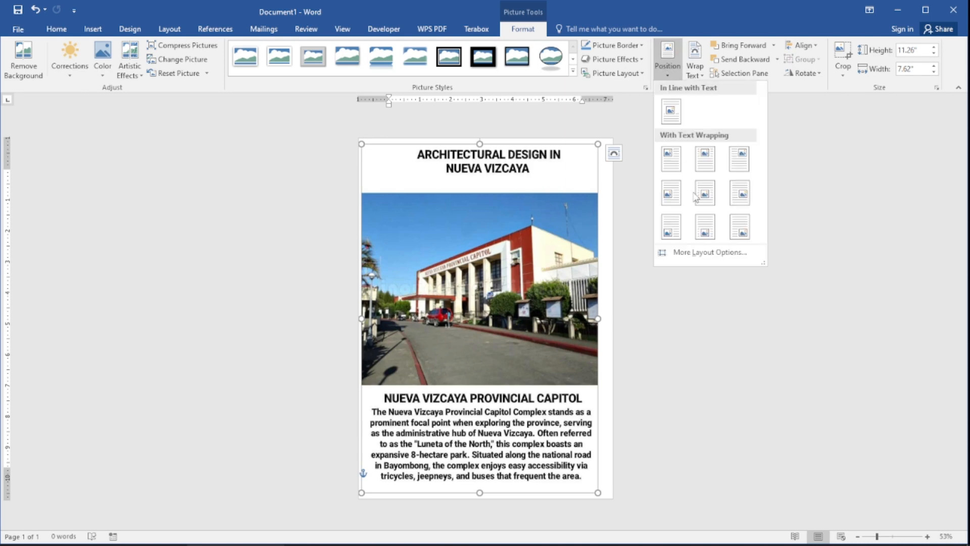
click(697, 201)
click(779, 228)
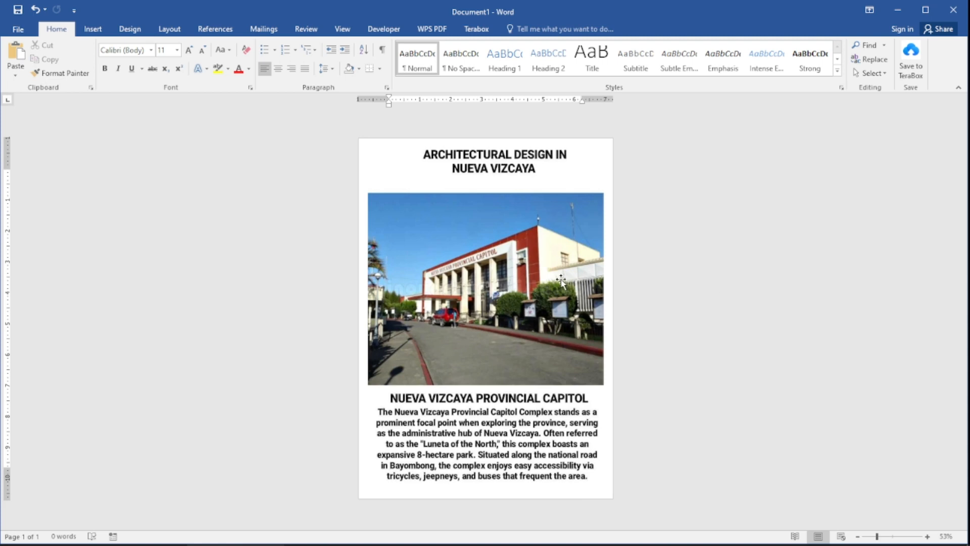
Shrink the capitol picture back to roughly the page margins, about 6.33" wide, adjusting its top and bottom edges to match.
click(475, 284)
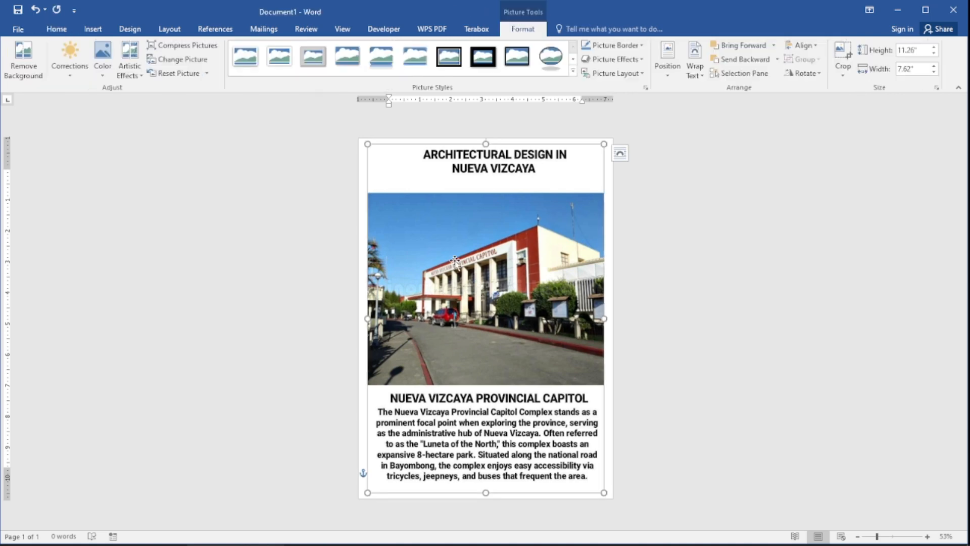
drag(370, 146, 404, 173)
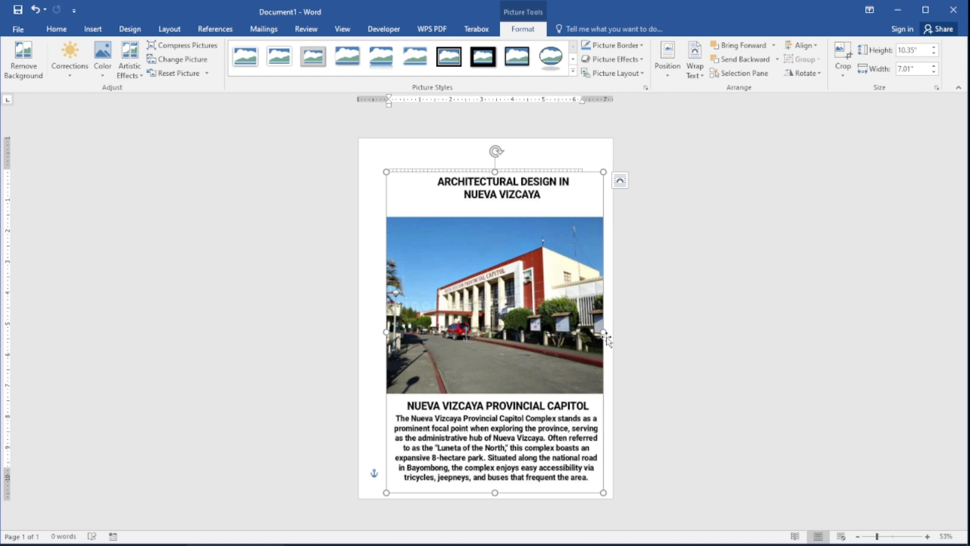
drag(604, 332, 583, 323)
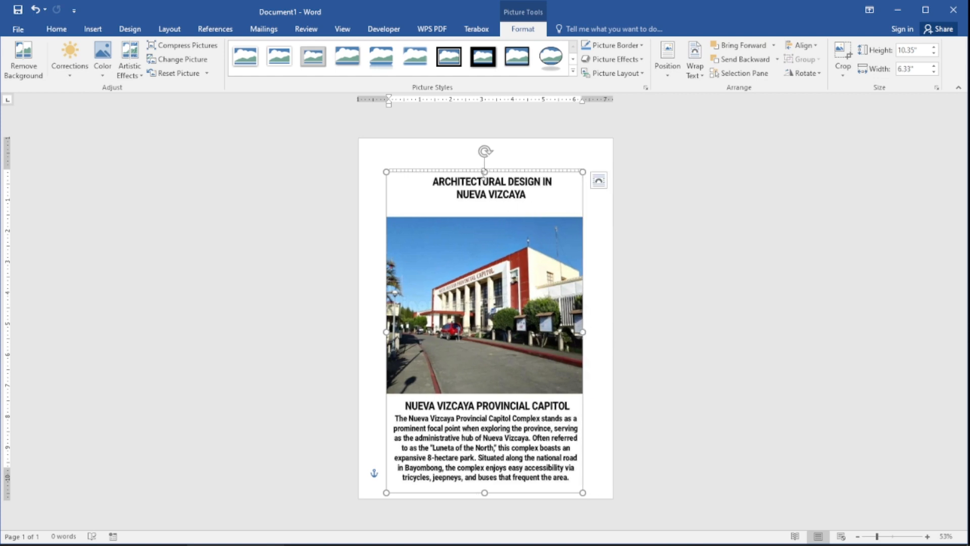
click(483, 162)
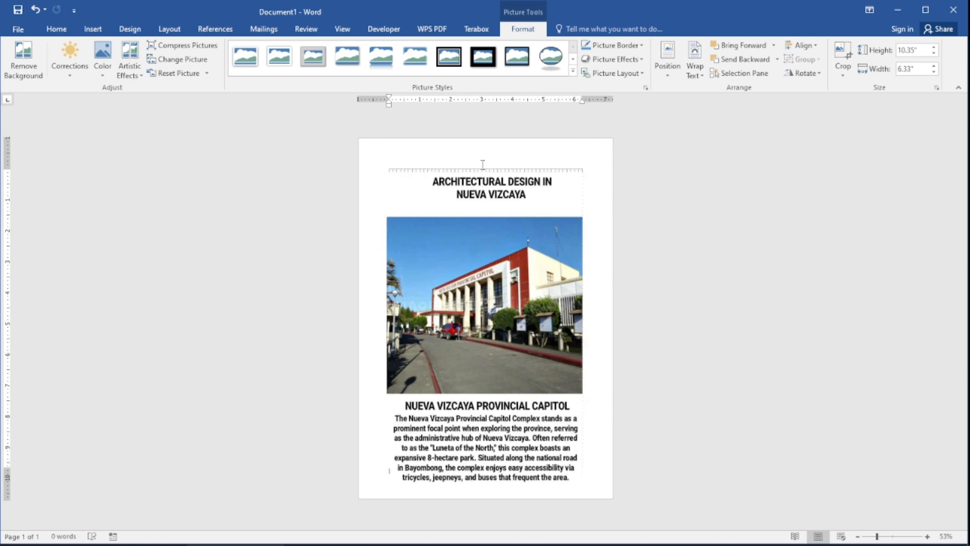
click(488, 190)
drag(485, 171, 485, 167)
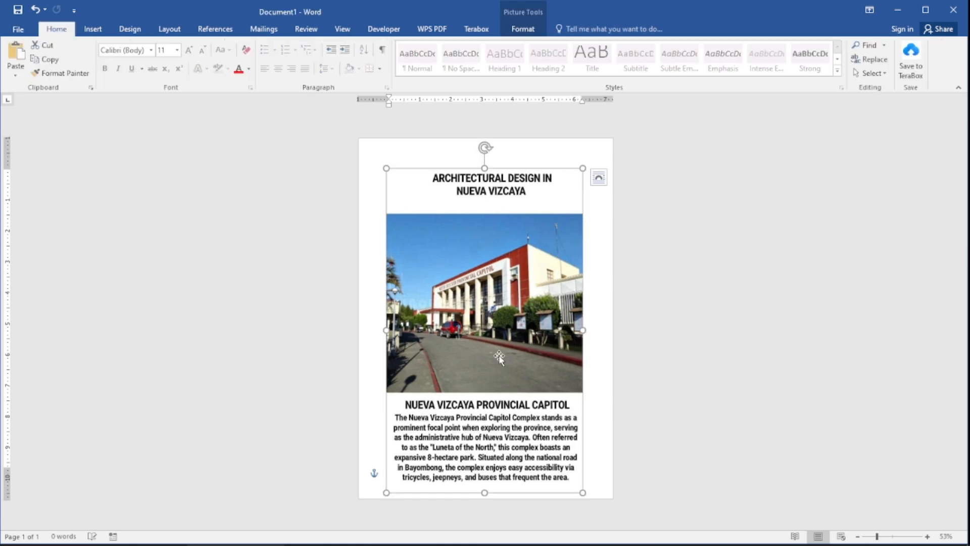
mouse_move(484, 471)
mouse_down()
mouse_move(484, 449)
mouse_move(489, 469)
mouse_up()
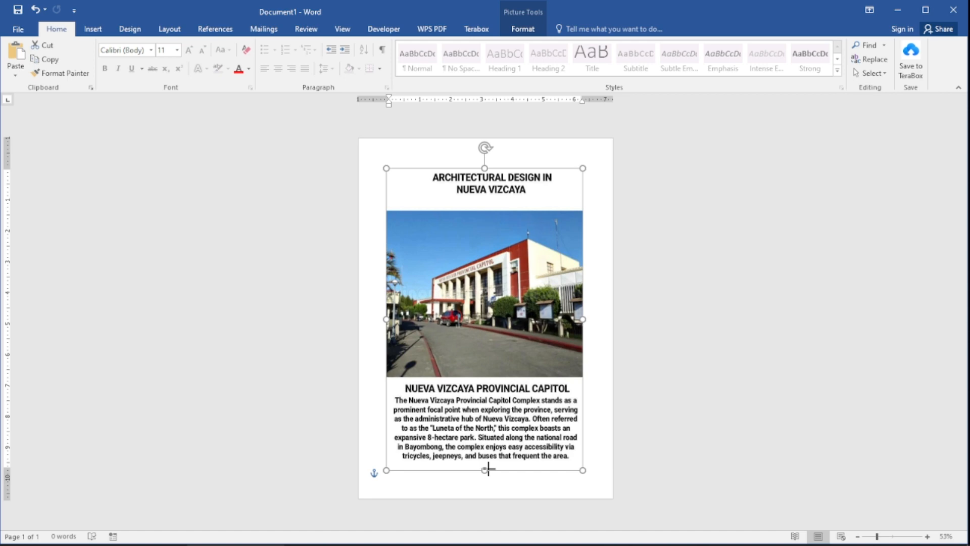
click(660, 423)
click(539, 352)
click(757, 359)
Enlarge the capitol picture outward past the page margins from its upper-left and lower-right corners.
click(476, 251)
drag(387, 172, 374, 149)
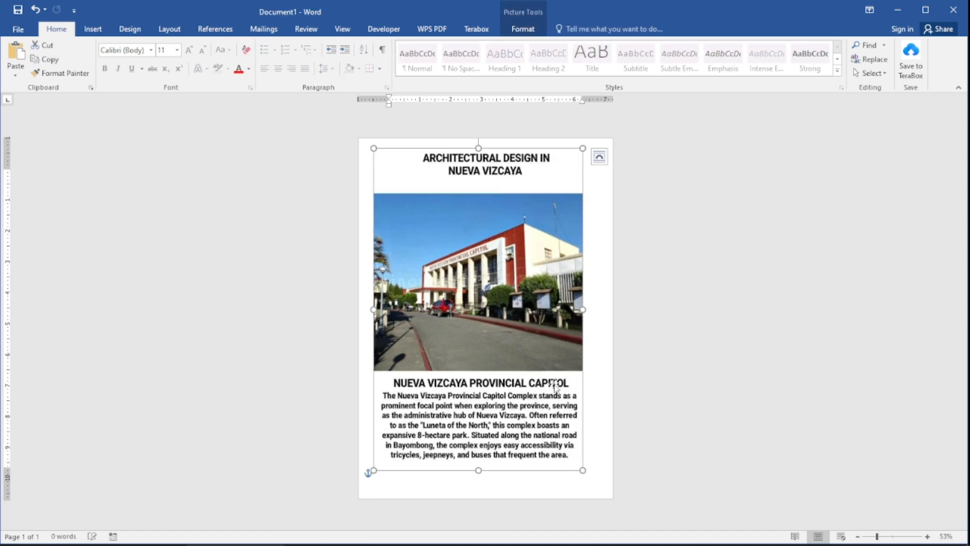
drag(588, 487, 594, 487)
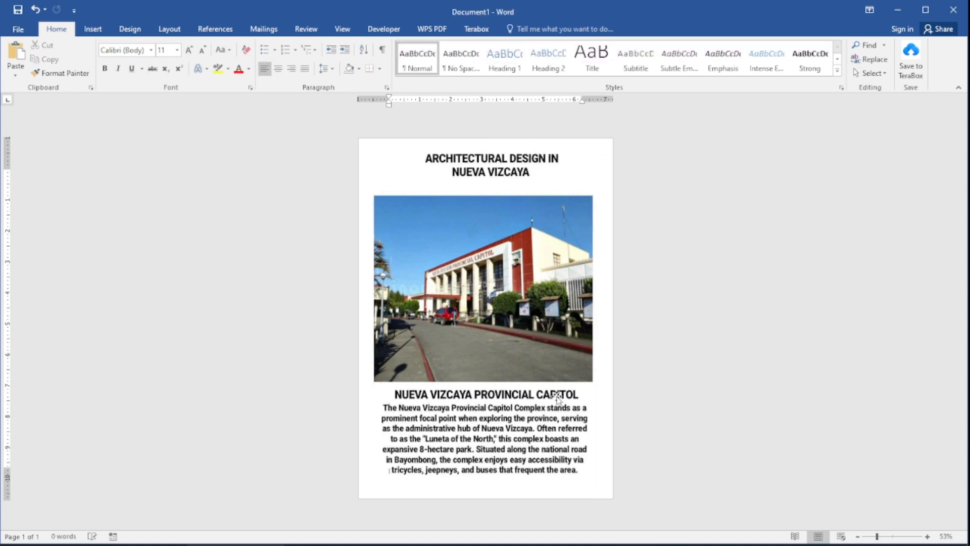
Remove the capitol picture from the page and insert Screenshot_20231106-161912.jpg from the Bluetooth Customer folder.
key(ctrl+z)
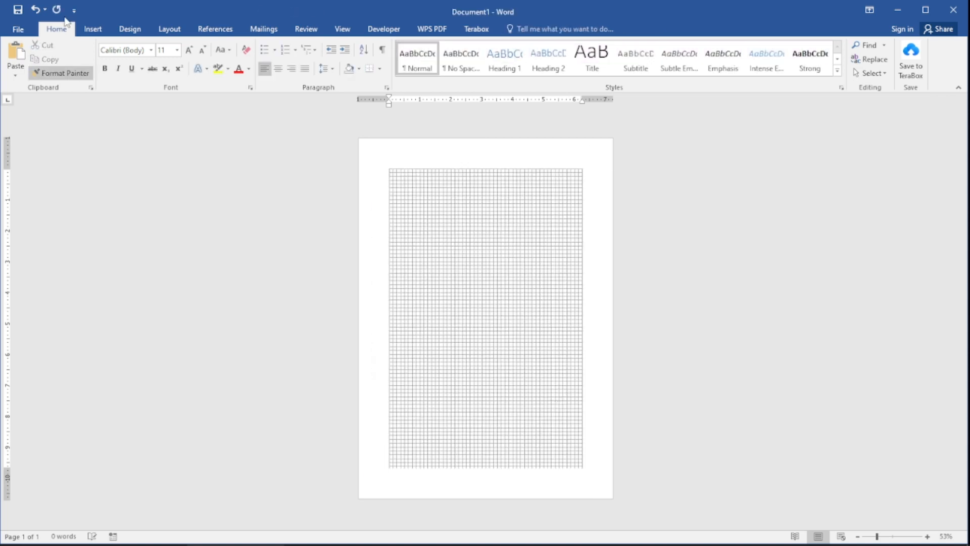
click(96, 30)
click(121, 55)
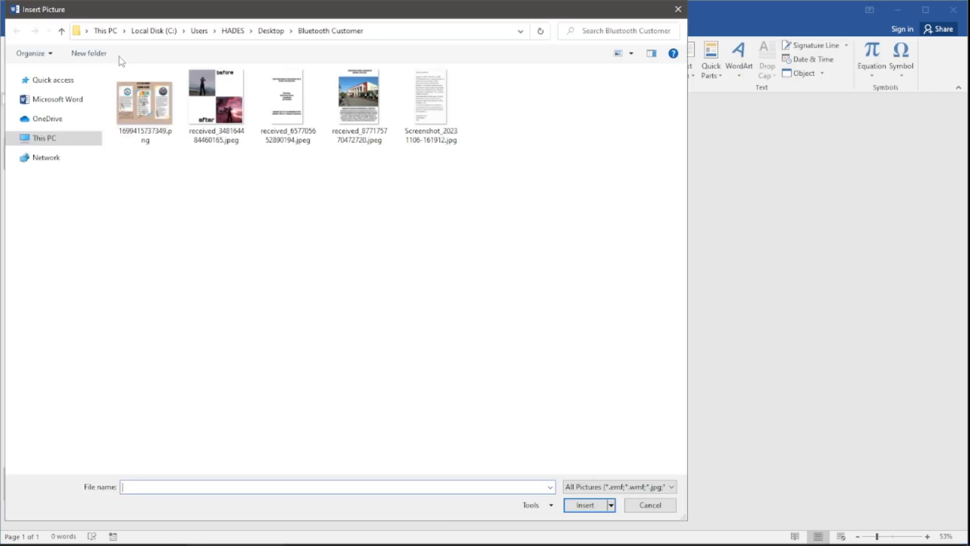
click(431, 101)
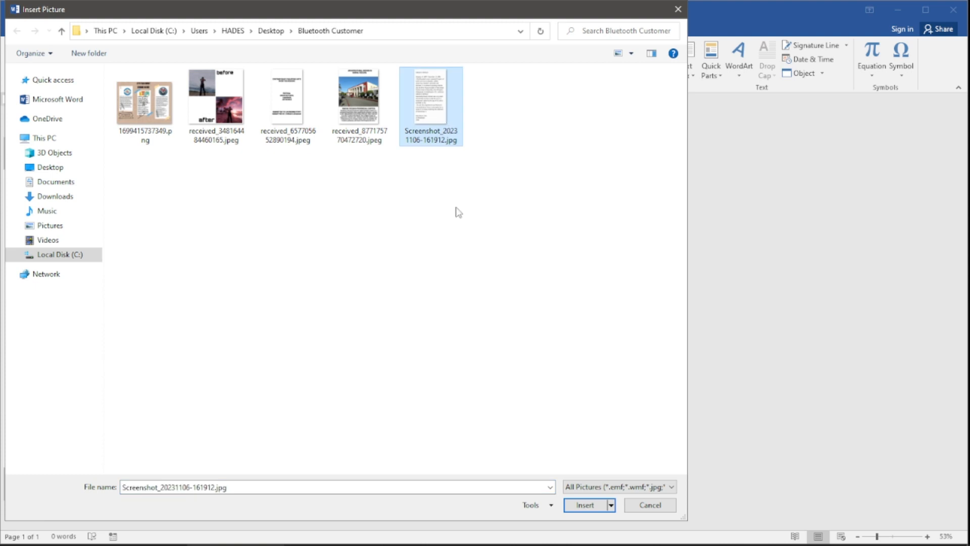
click(586, 505)
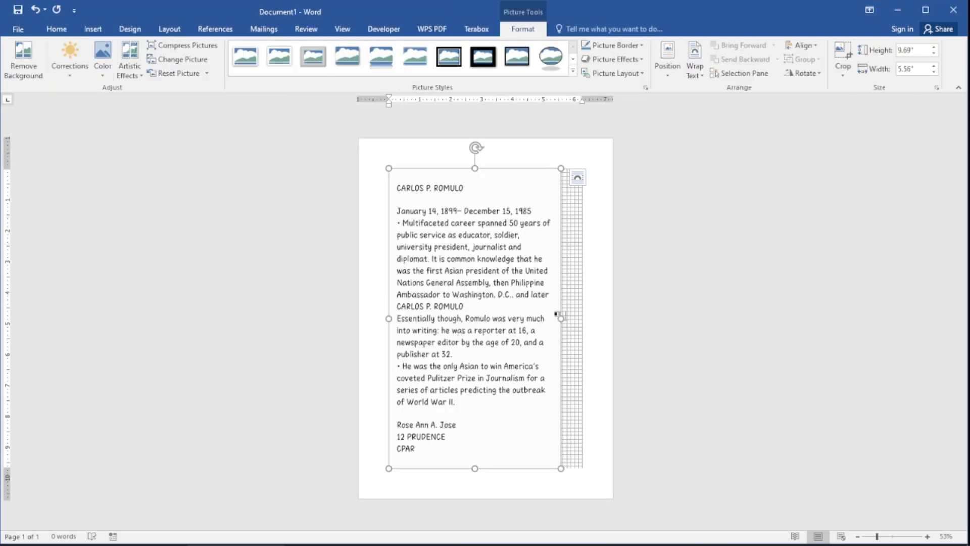
Widen the biography screenshot to about 6.38", and enlarge it proportionally to about 10.26" high by 6.75" wide.
drag(561, 318, 586, 327)
click(689, 344)
click(520, 280)
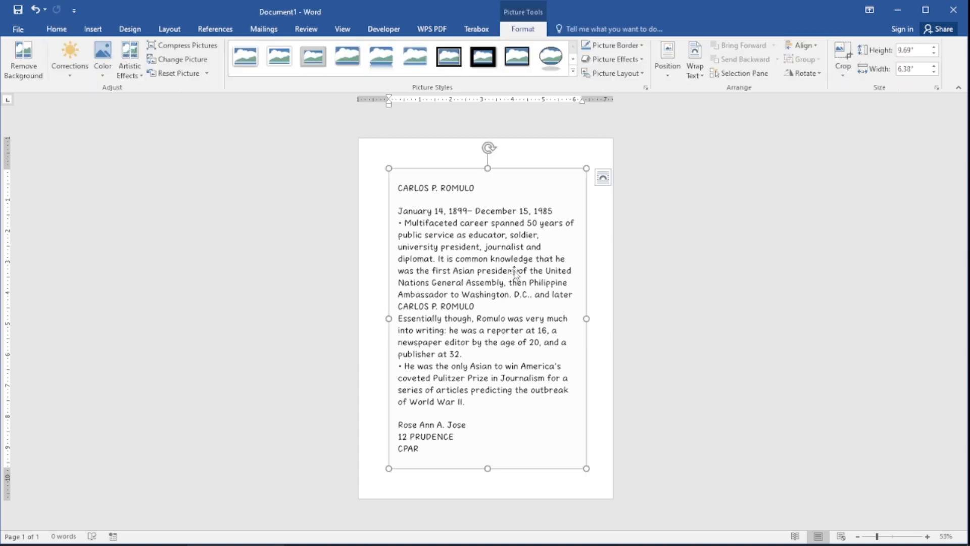
drag(389, 168, 376, 152)
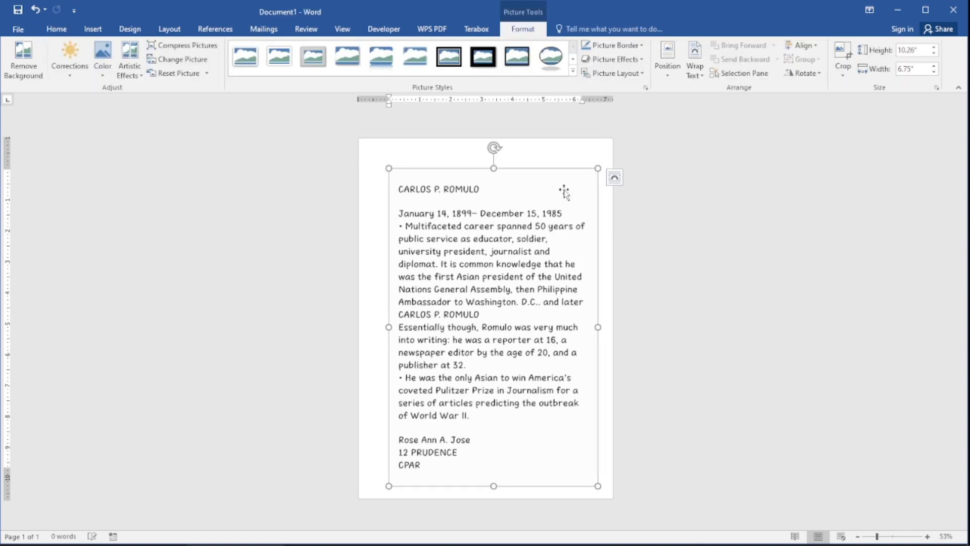
Position the biography screenshot in the middle centre of the page with square text wrapping.
click(677, 56)
click(705, 188)
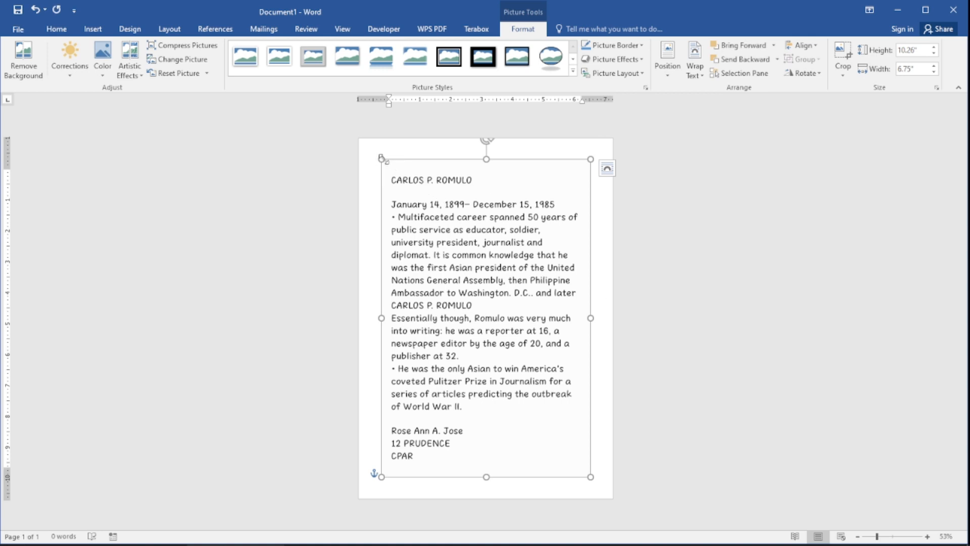
click(373, 160)
click(399, 180)
double_click(373, 157)
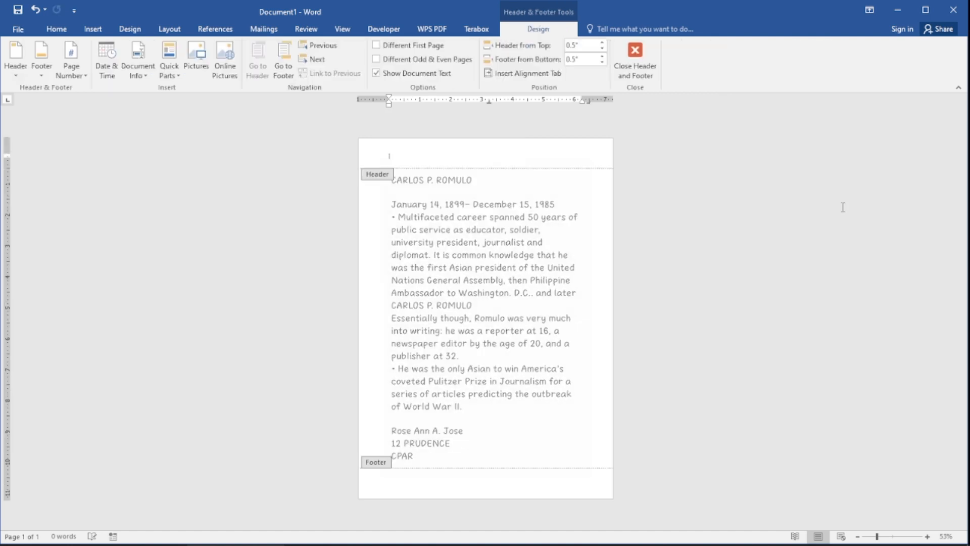
click(629, 71)
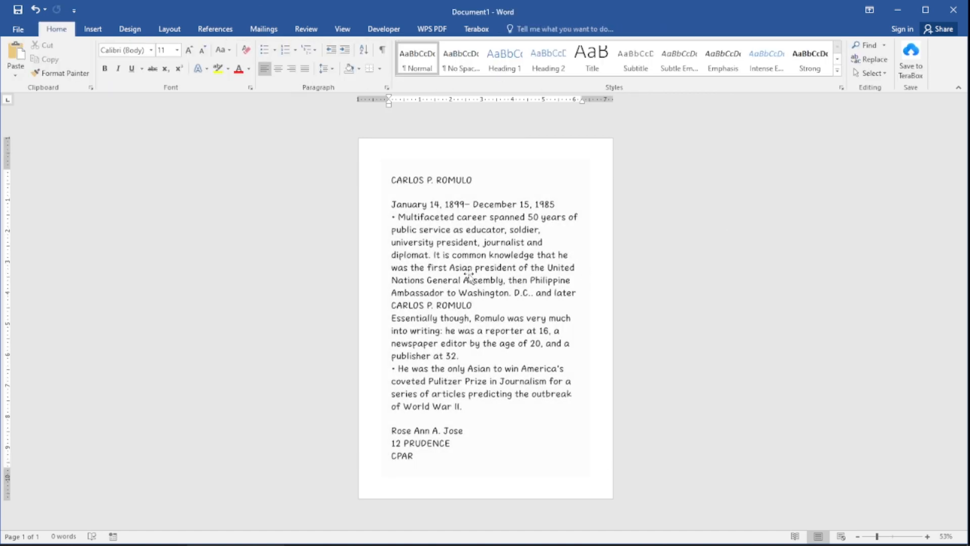
Lower only the top edge of the biography screenshot to free a strip of page above it for a title.
click(478, 282)
click(644, 329)
click(493, 186)
drag(487, 159, 487, 187)
click(413, 157)
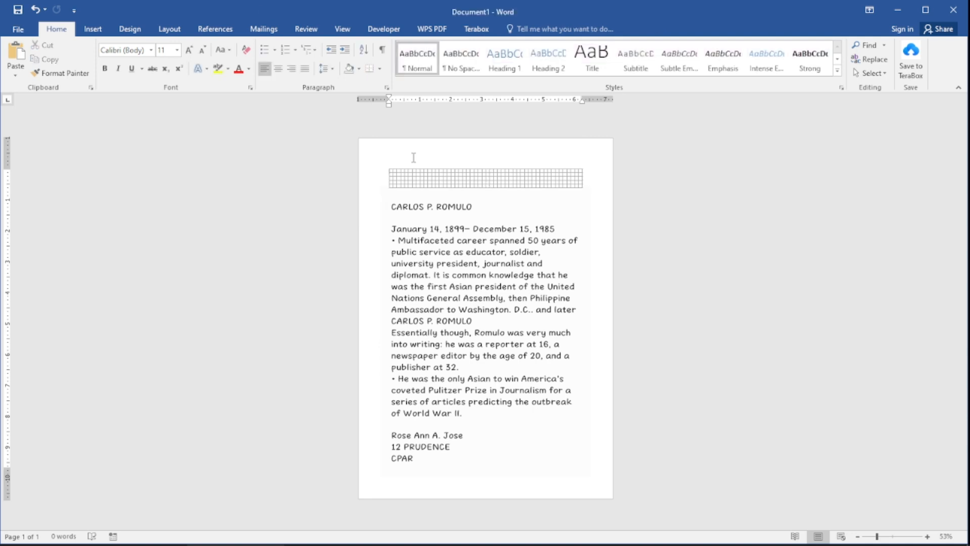
click(496, 267)
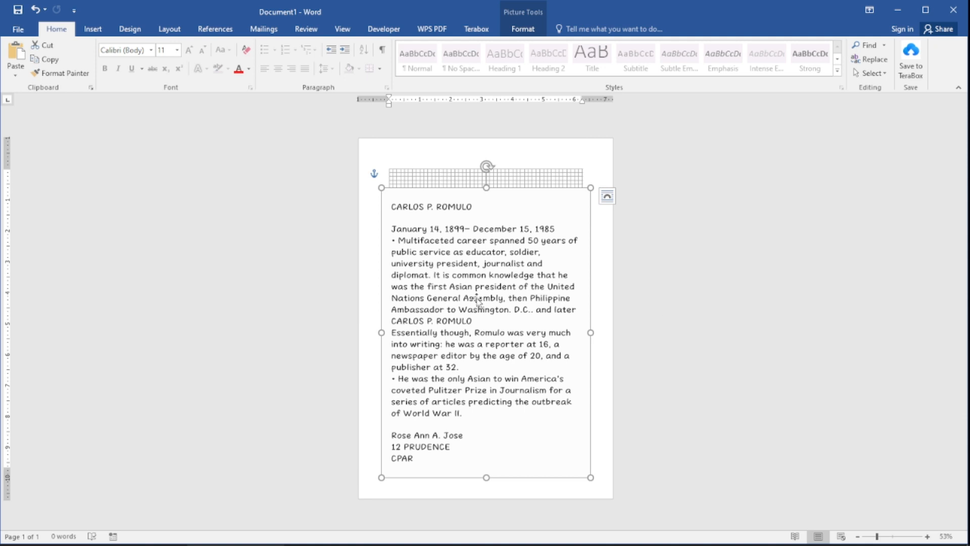
click(440, 160)
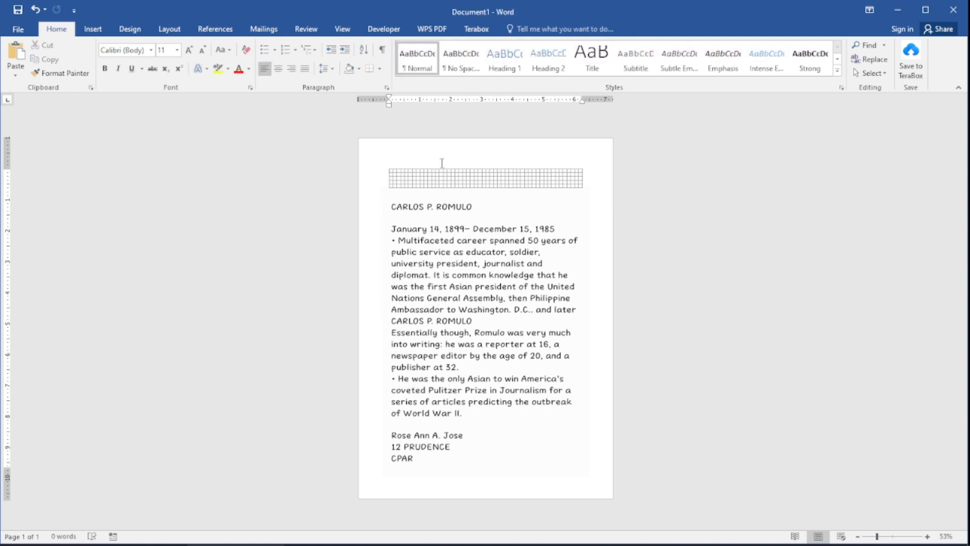
Try the sample text "SDSD" at 72 pt in the space above the biography screenshot.
click(177, 50)
click(165, 241)
text(SDSD)
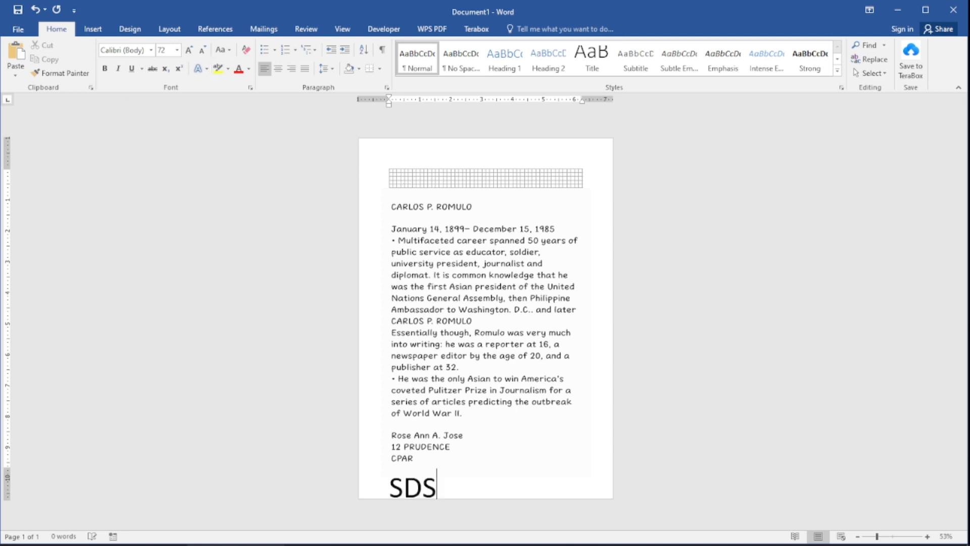
click(486, 248)
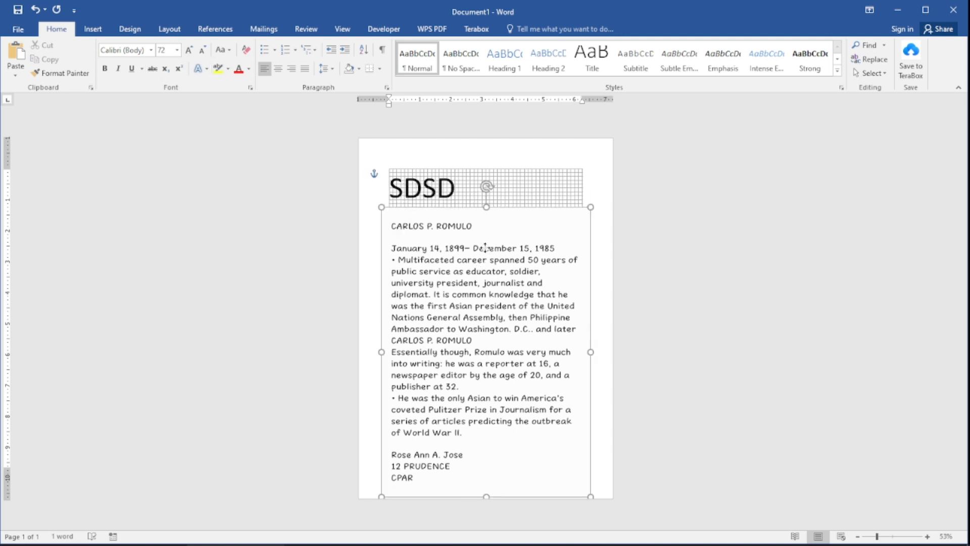
click(469, 177)
click(470, 178)
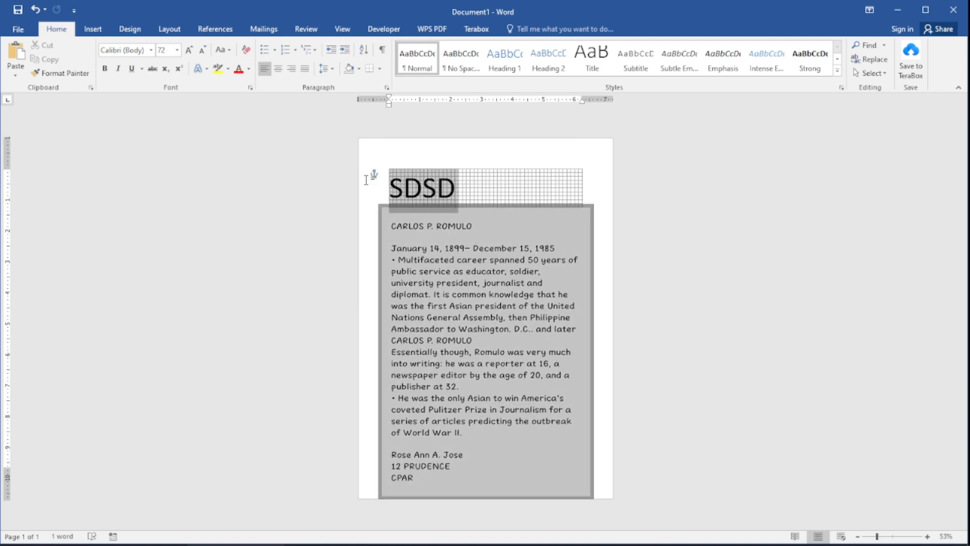
Replace the sample text above the biography screenshot with the word "TITLE".
click(490, 187)
key(BackSpace)
key(BackSpace)
key(BackSpace)
key(BackSpace)
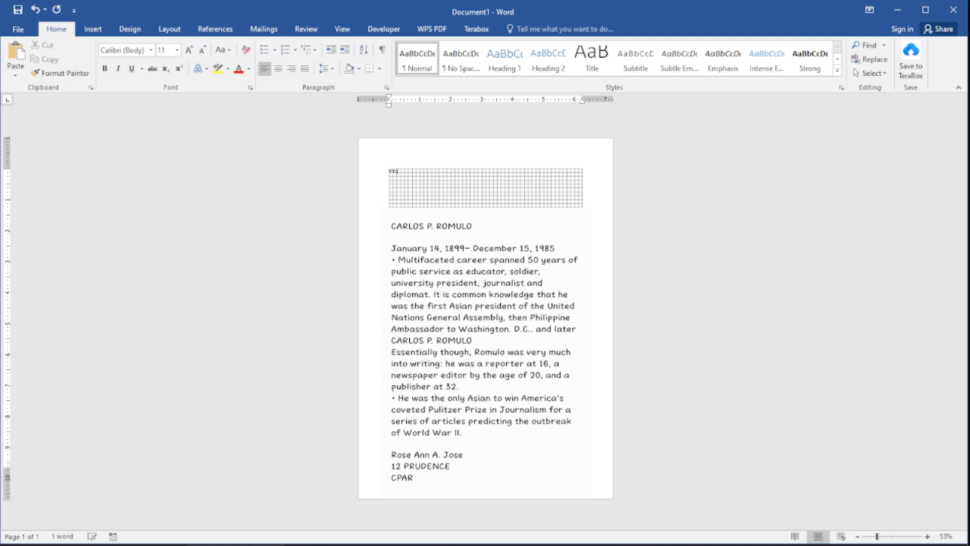
Set the font size of the word "TITLE" above the biography screenshot to 72.
drag(399, 171, 390, 166)
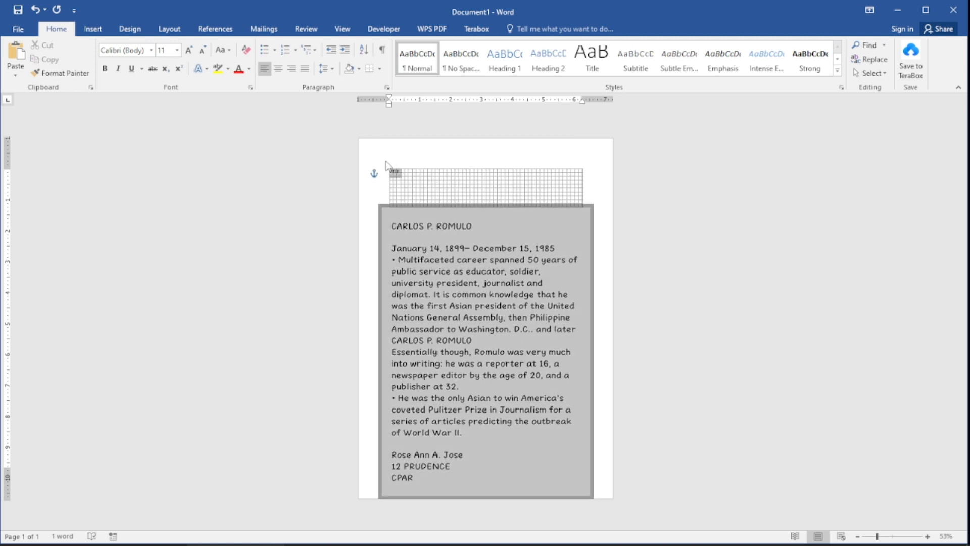
click(466, 170)
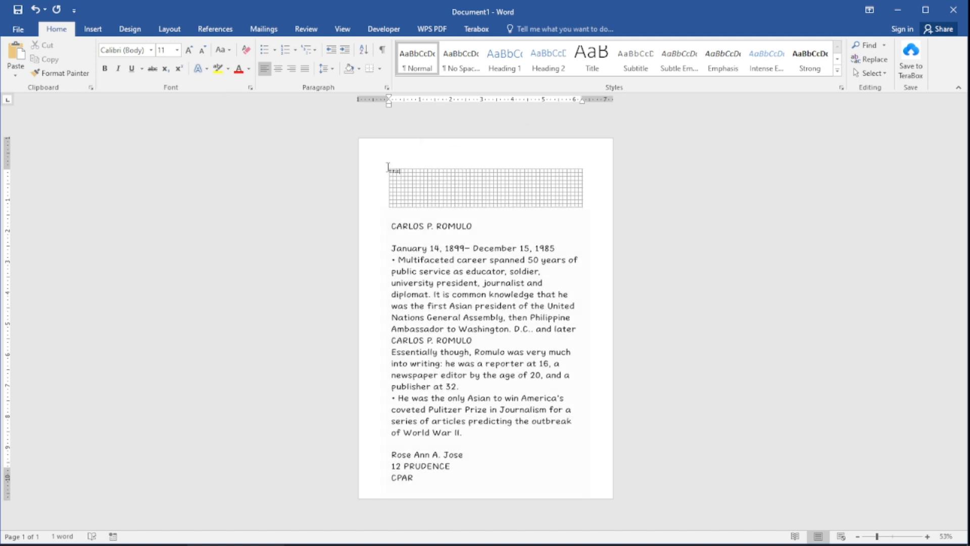
drag(389, 167, 402, 171)
click(177, 50)
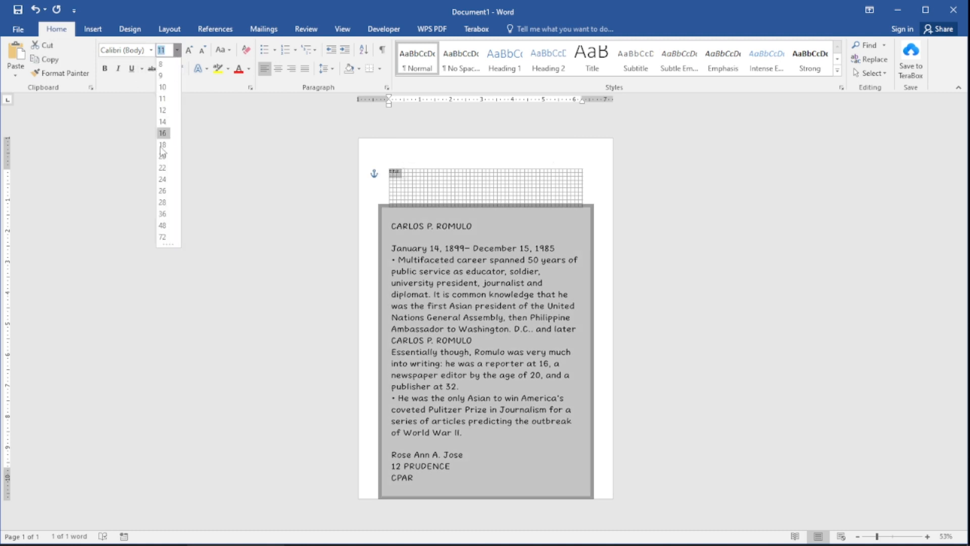
click(163, 236)
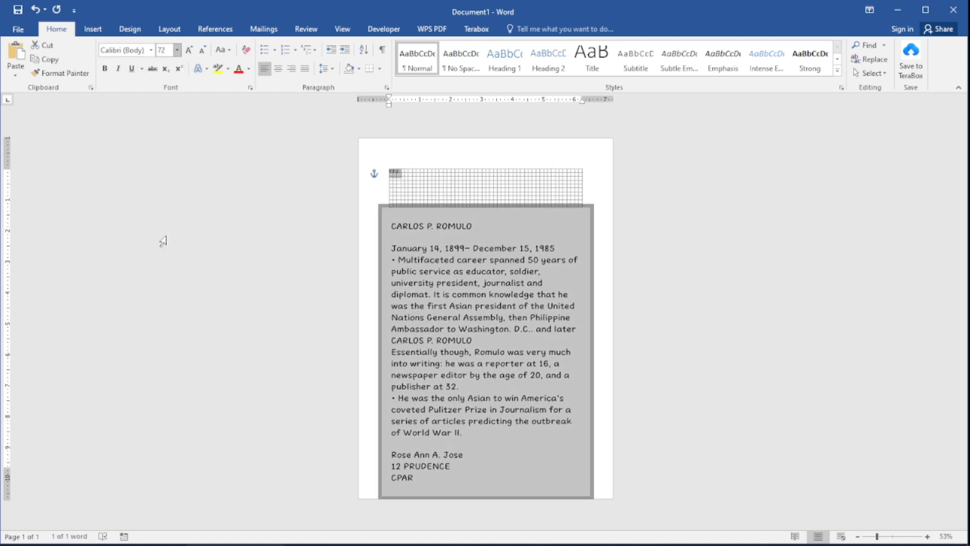
click(479, 178)
Extend the heading above the biography screenshot so it reads "TITLE SDDSDSD".
drag(405, 175, 470, 193)
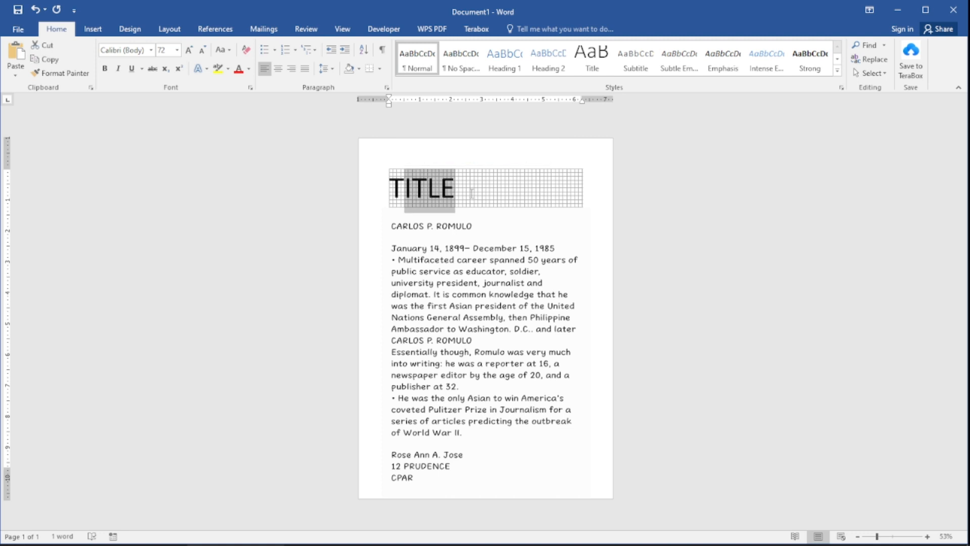
click(472, 194)
text(SDDSDSD)
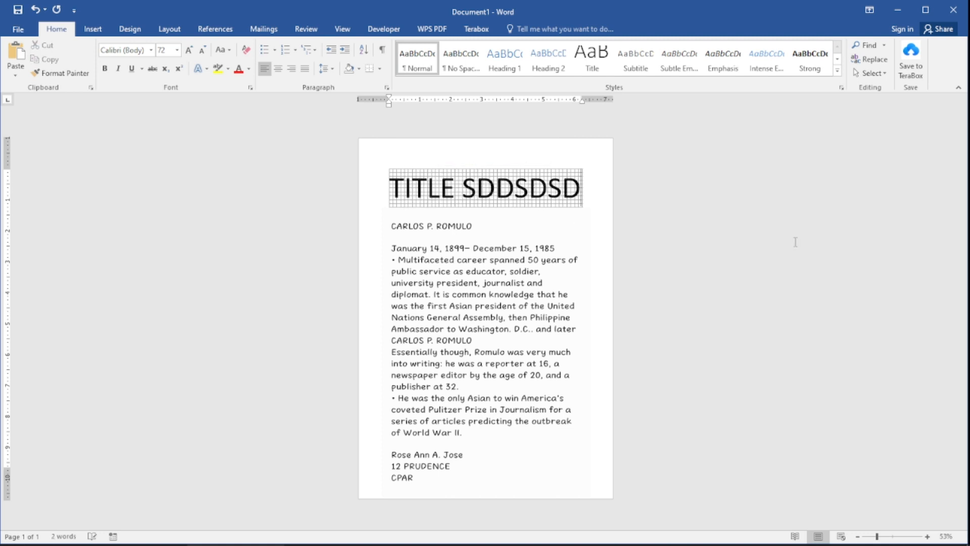
click(545, 318)
click(661, 303)
drag(583, 194, 407, 193)
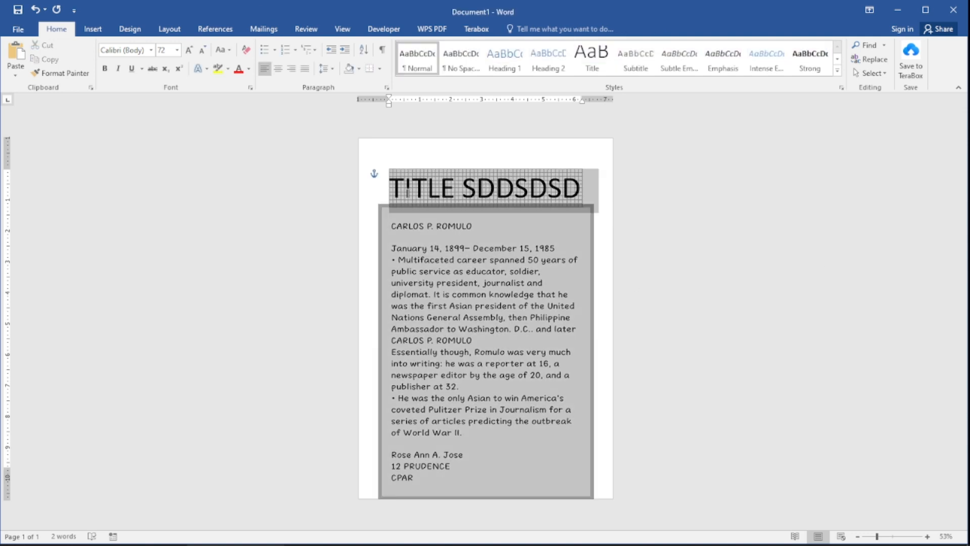
click(673, 284)
click(525, 292)
click(783, 286)
click(501, 306)
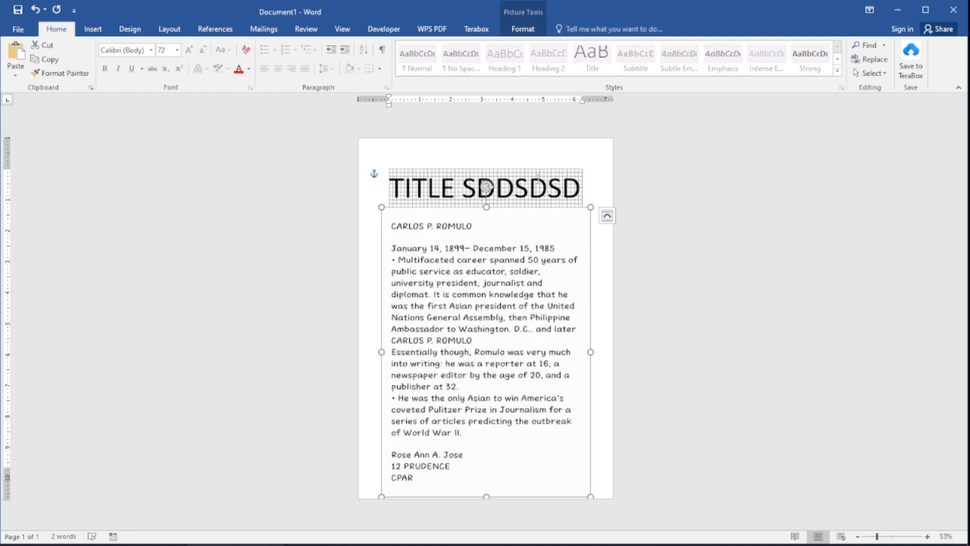
click(767, 331)
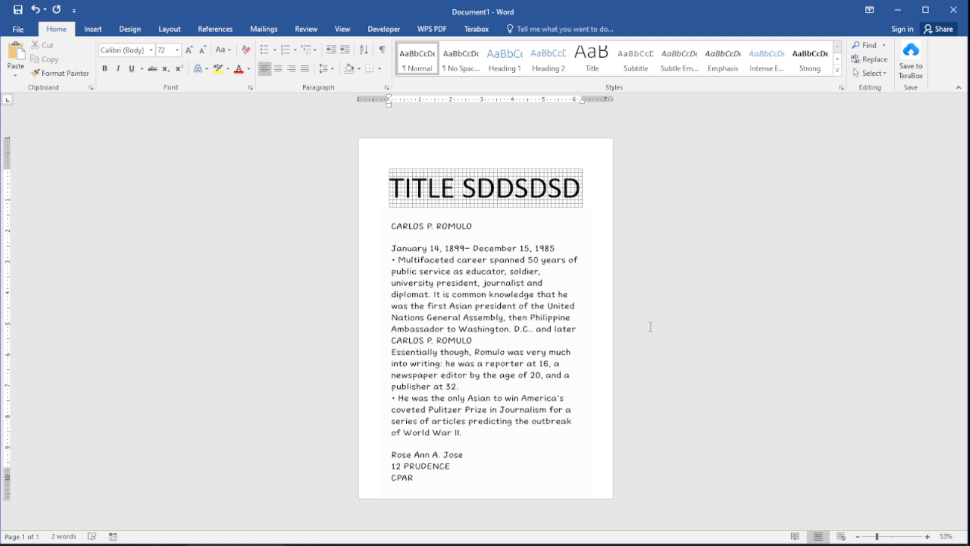
click(93, 29)
click(128, 64)
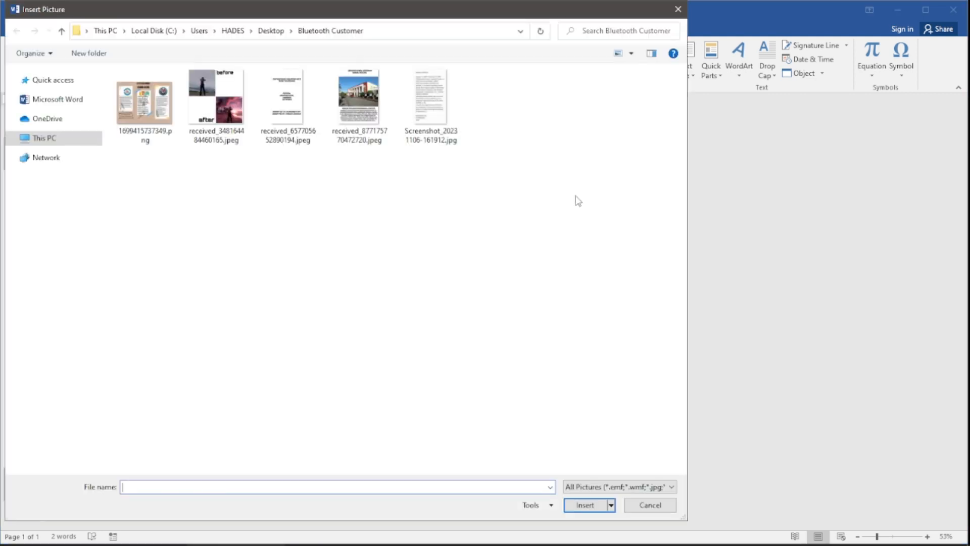
click(678, 9)
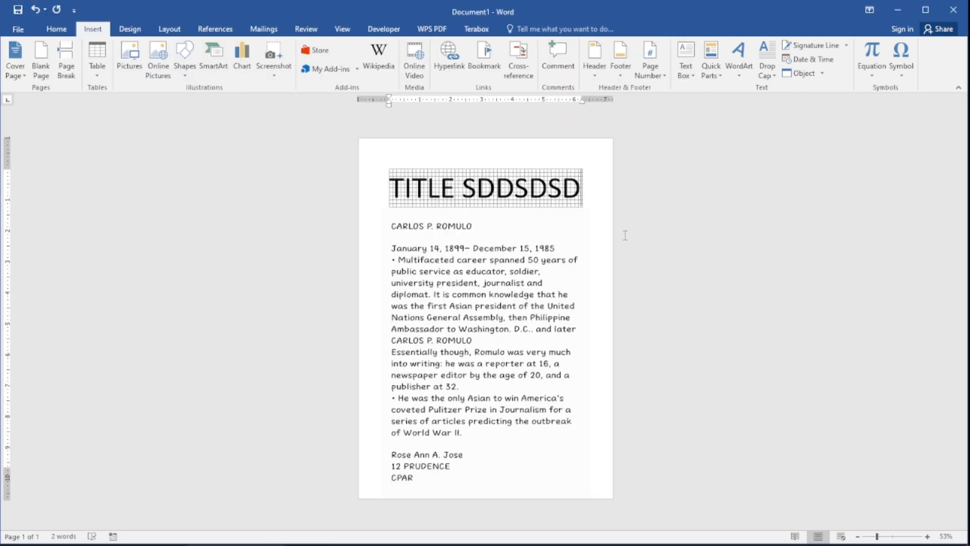
Delete the biography screenshot and the title text, leaving the page empty.
drag(583, 191, 400, 165)
click(721, 266)
click(507, 260)
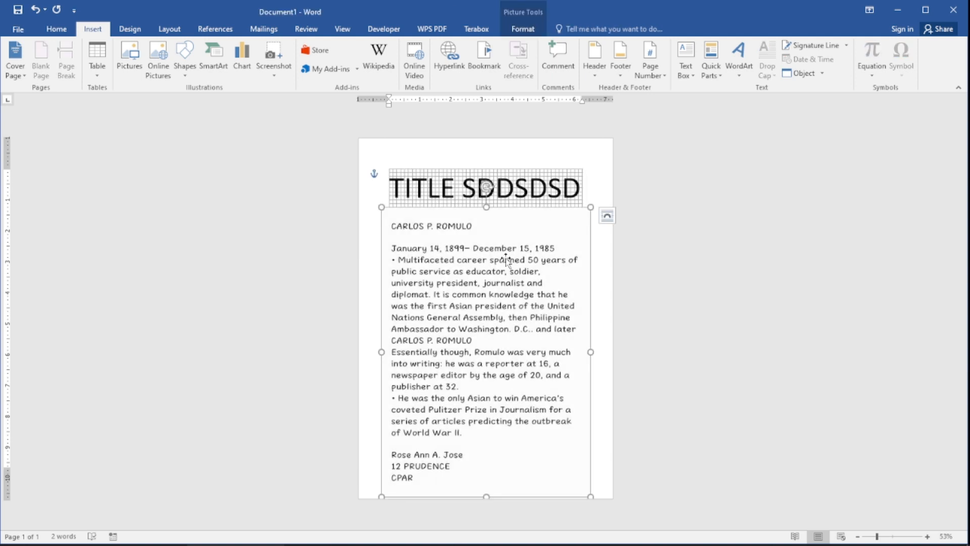
key(Delete)
click(383, 183)
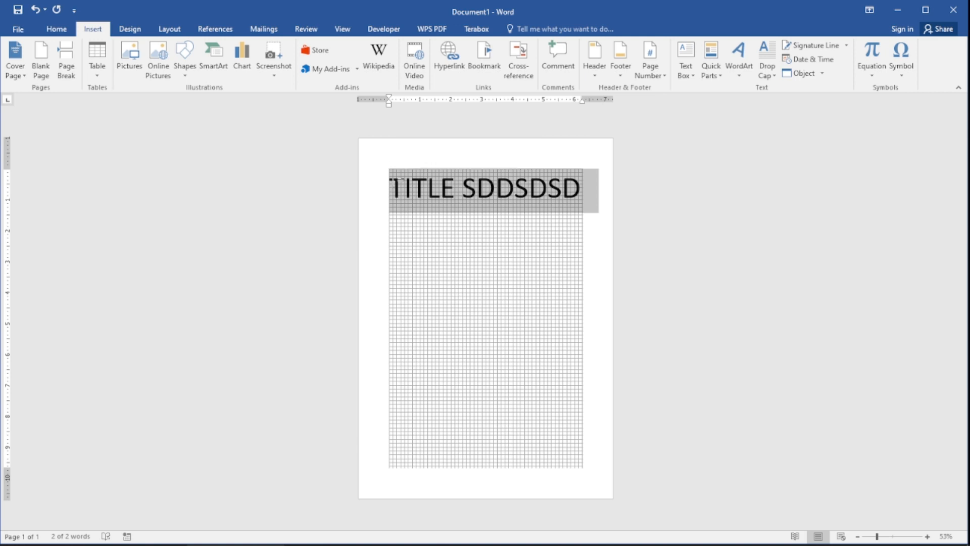
key(Delete)
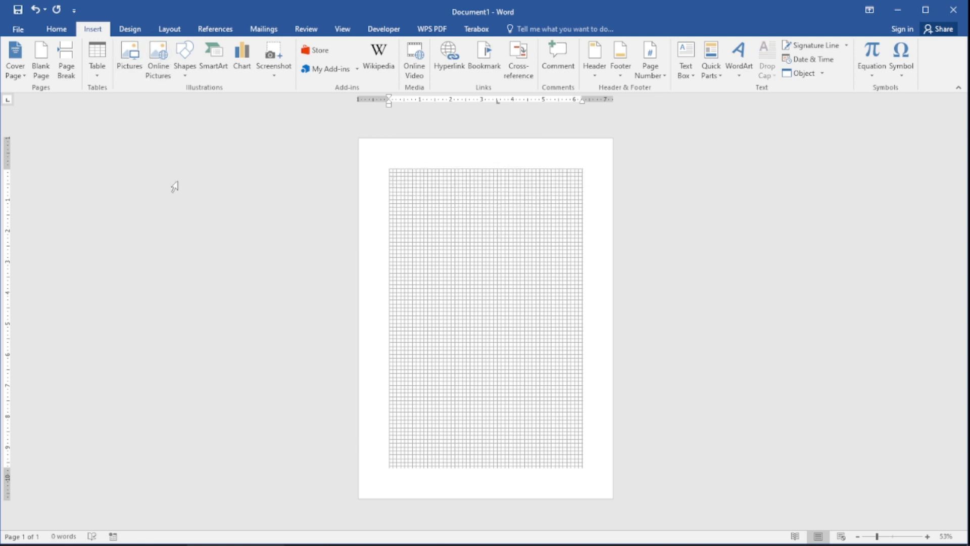
Look over the customer image files in the Bluetooth Customer folder without inserting one.
click(130, 53)
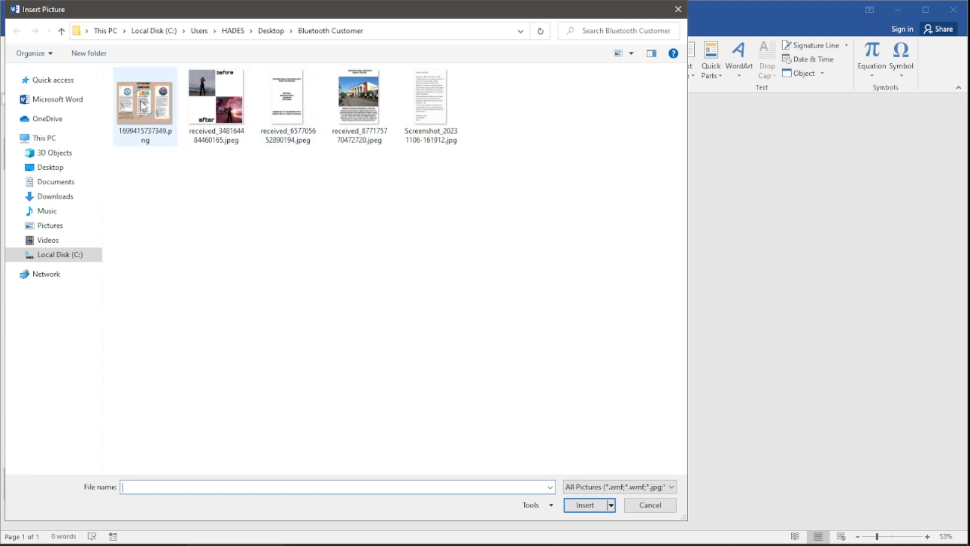
click(683, 9)
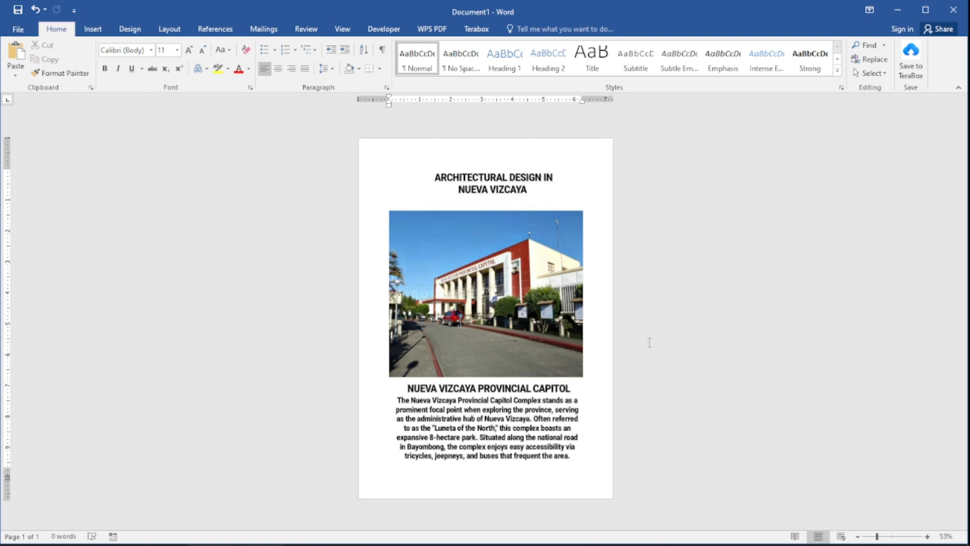
In the EPSON L3210 printer properties, set the paper type to Plain Paper / Bright White Paper with Standard quality.
key(ctrl+p)
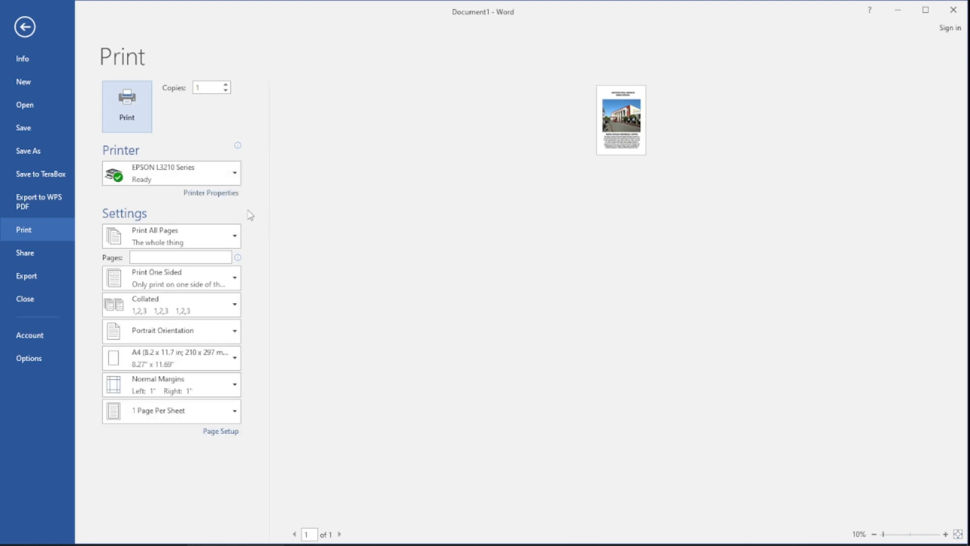
click(234, 195)
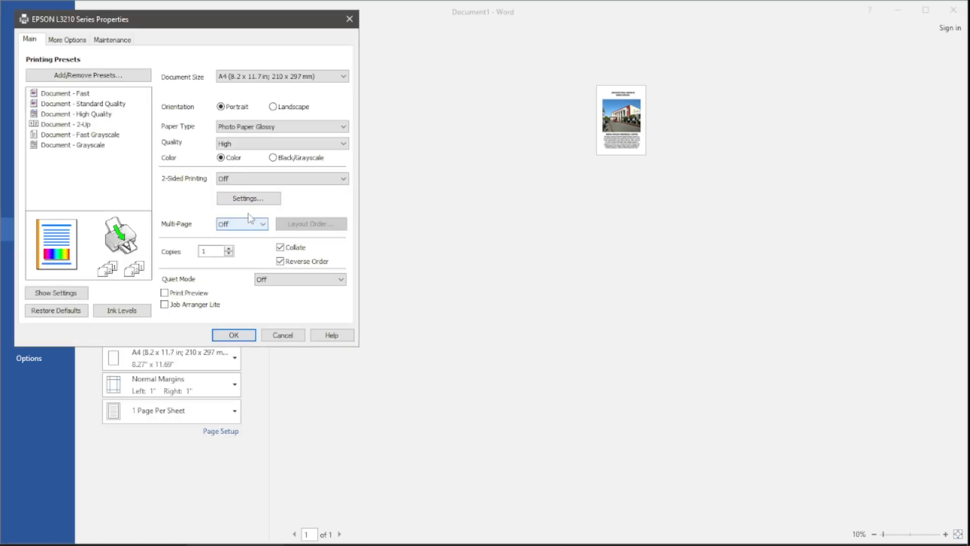
click(274, 127)
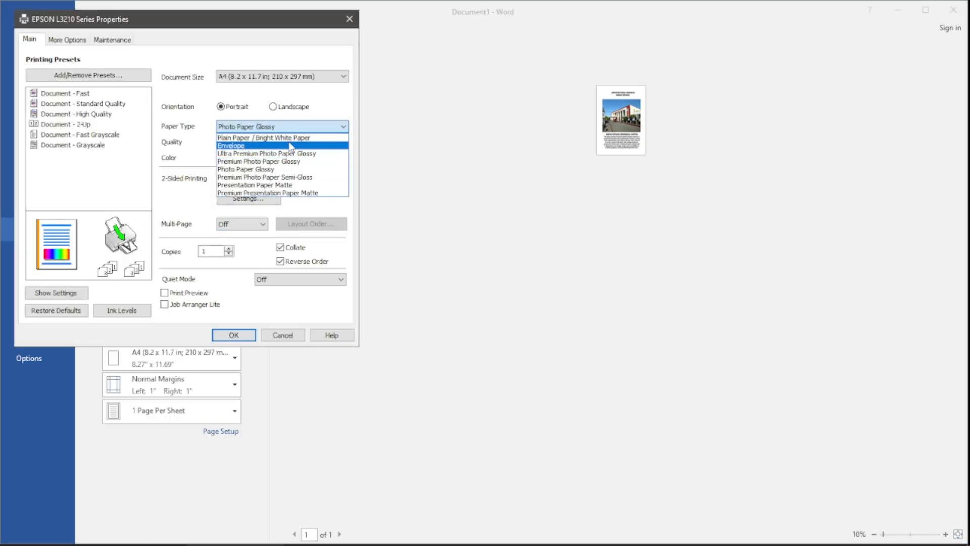
click(289, 138)
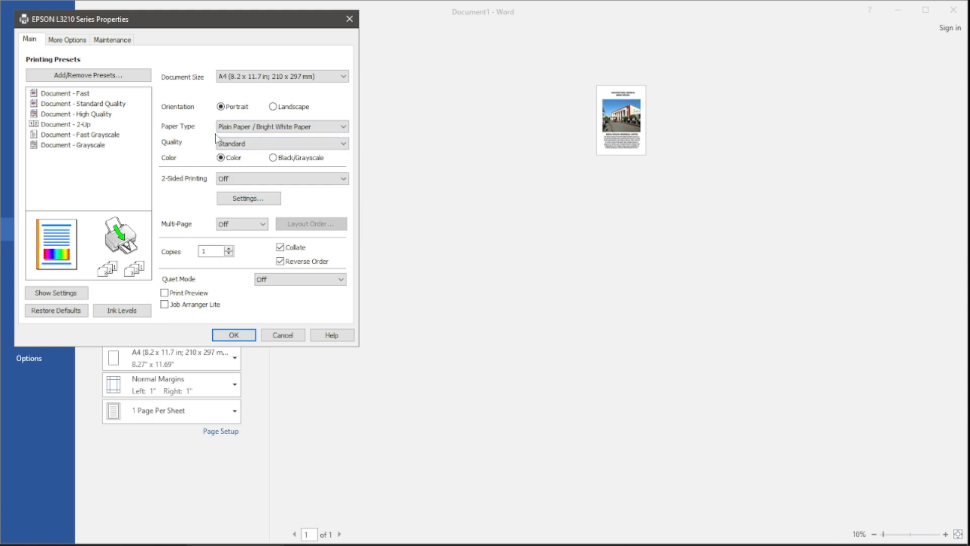
click(248, 146)
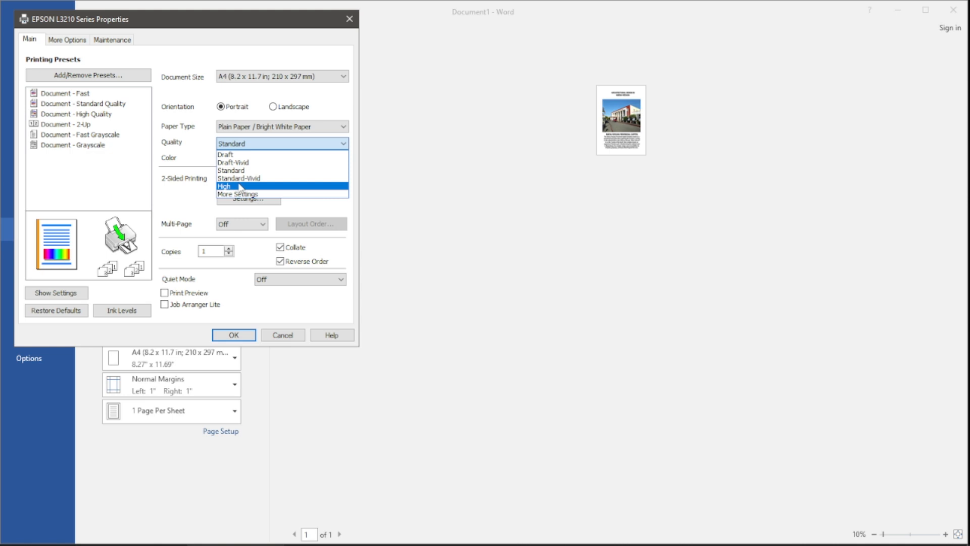
click(253, 143)
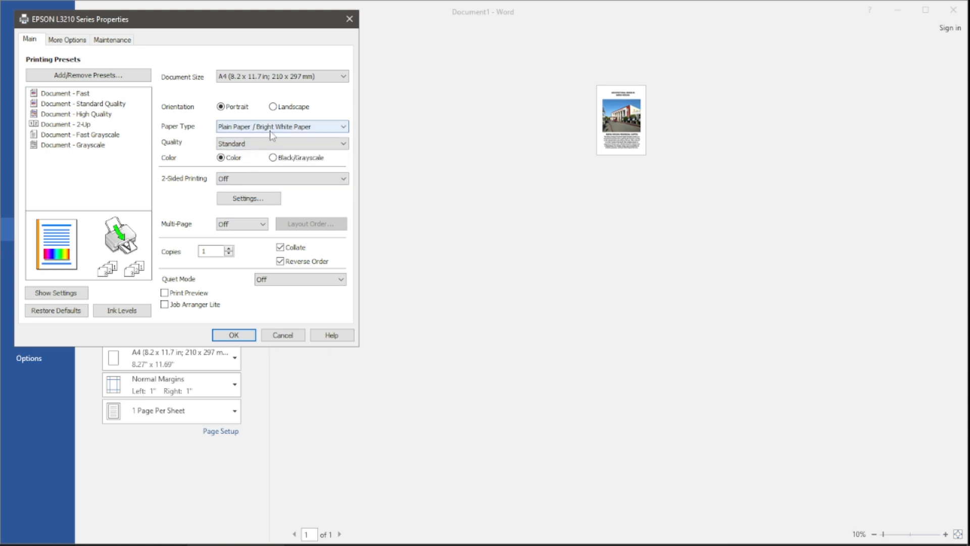
click(234, 335)
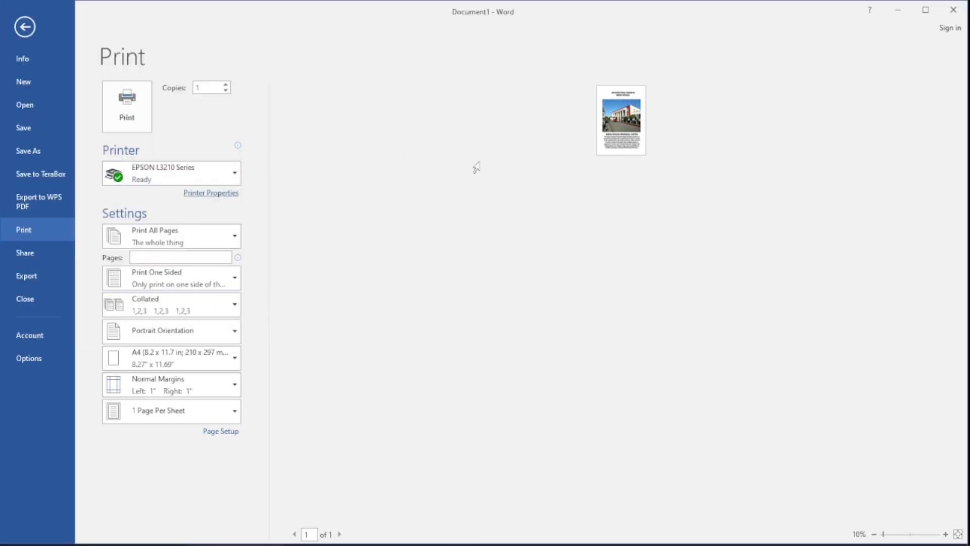
Recheck the paper type and quality in the printer properties and return to the document.
click(217, 198)
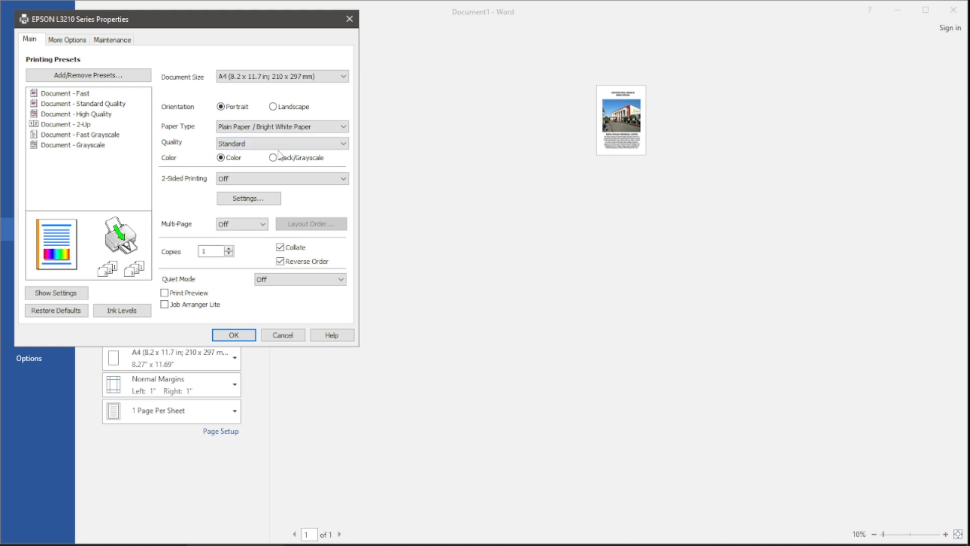
click(230, 336)
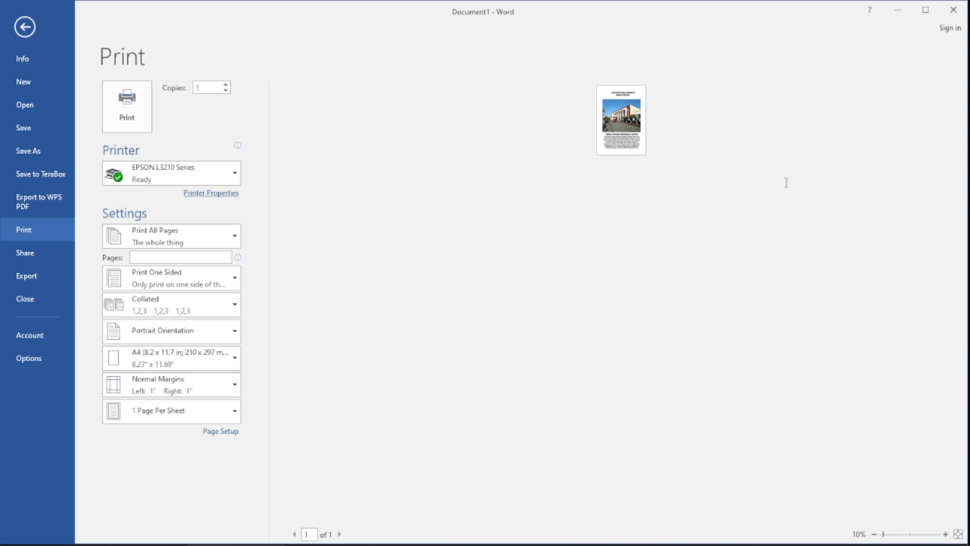
click(25, 28)
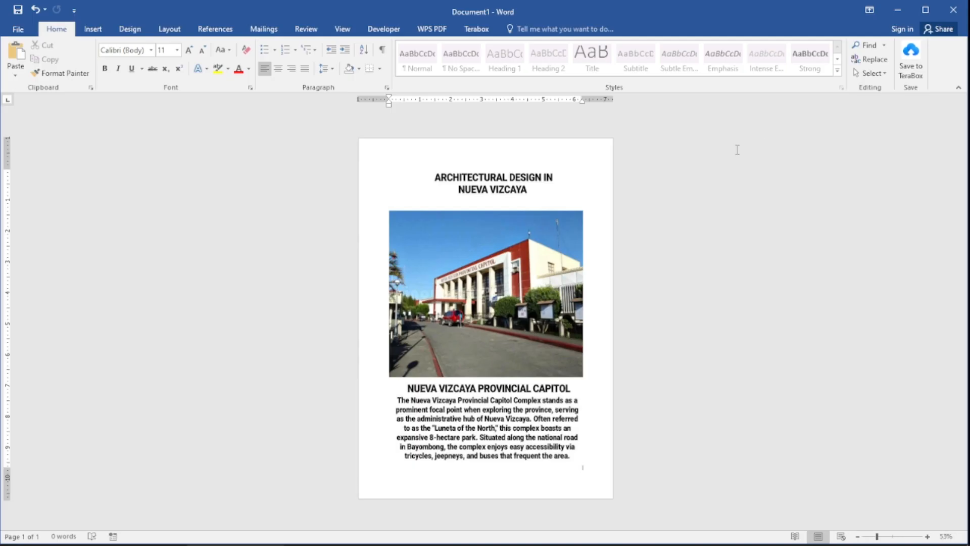